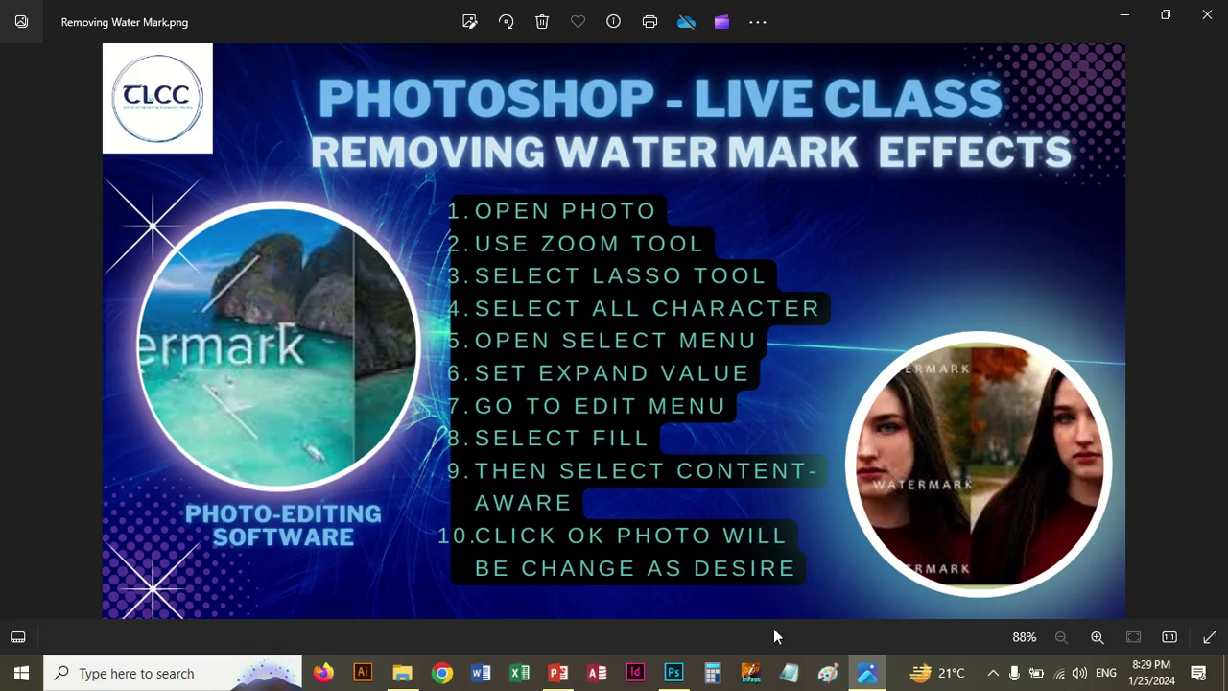
Switch from the watermark-removal slide in Photos back to Photoshop's building document
left_click(675, 674)
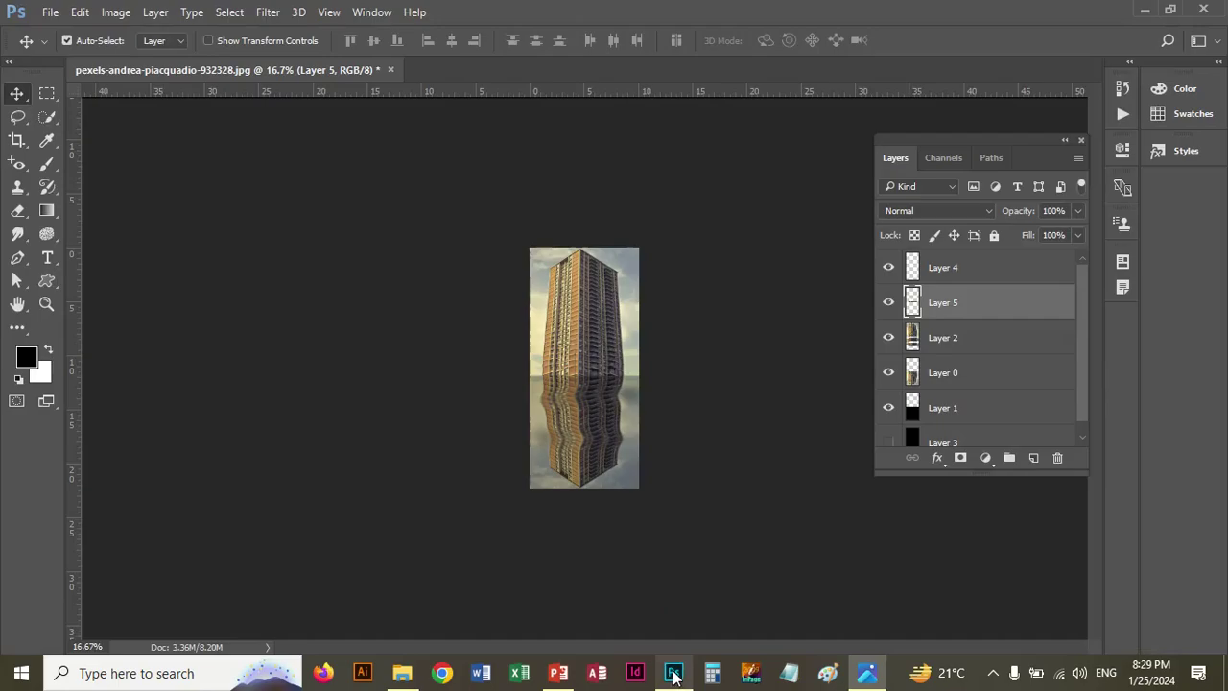
Close the building photo without saving and browse to the Desktop to open a file
left_click(393, 64)
left_click(625, 267)
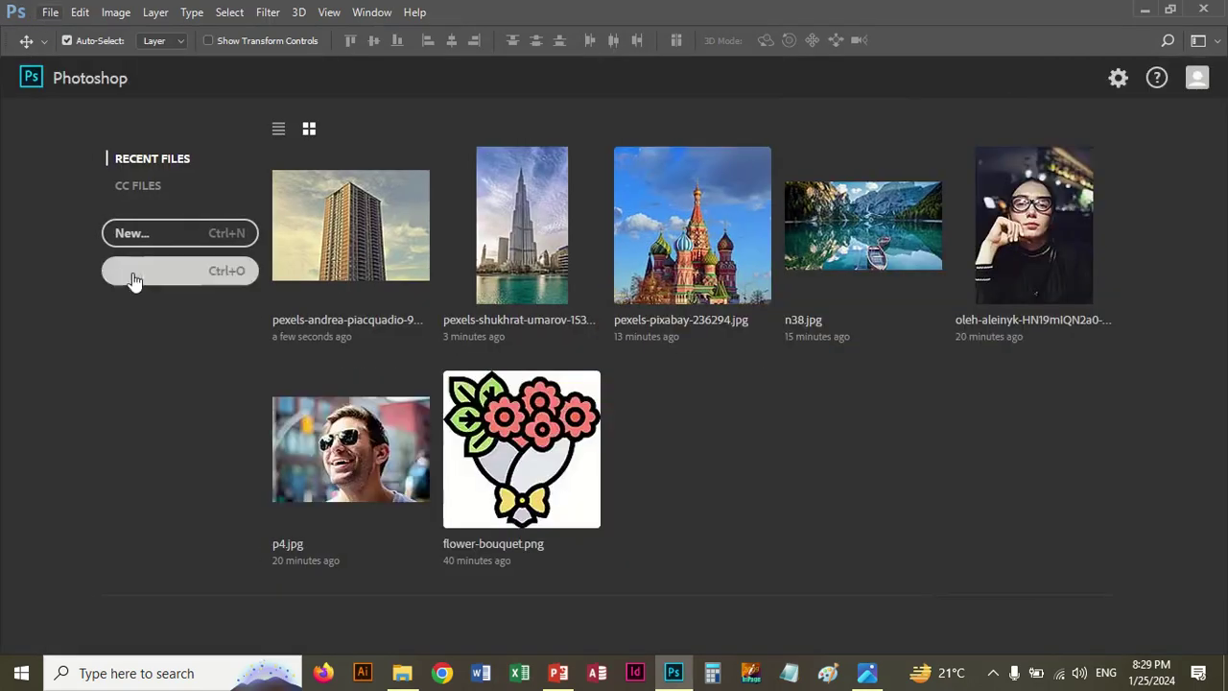
left_click(134, 275)
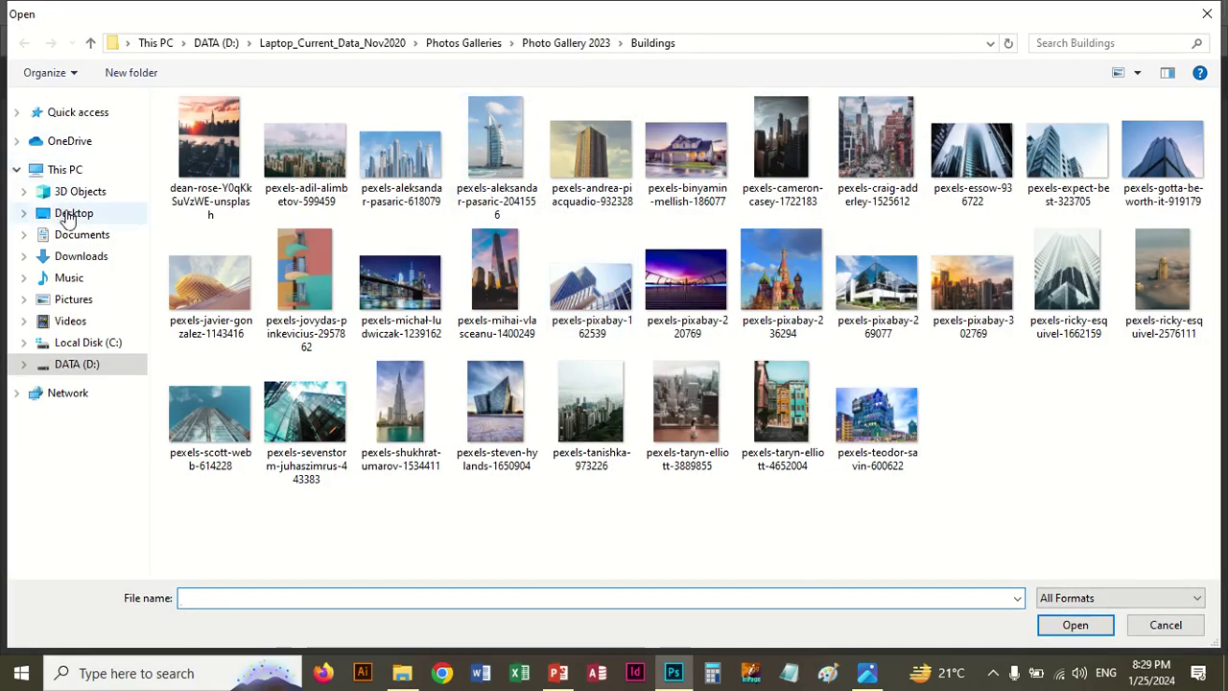
left_click(69, 217)
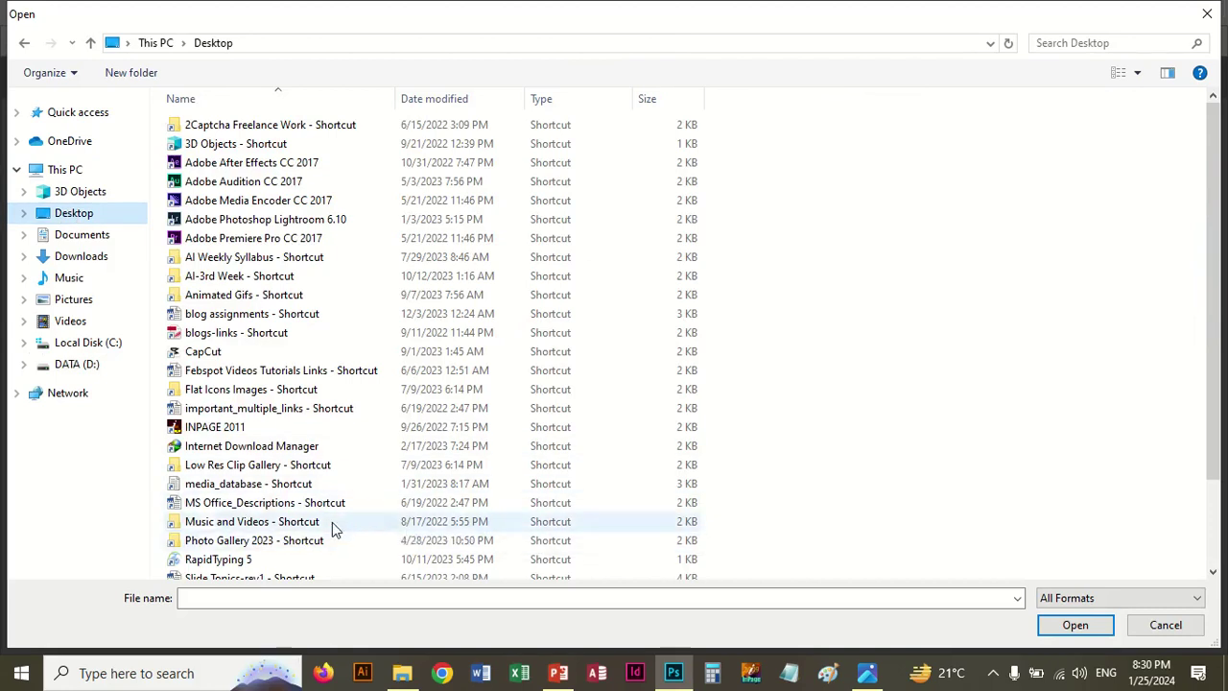
Navigate through Adobe Photoshop Syllabus > Photo Retouch > Water Mark and open W4.jpg
scroll(332, 526, "down", 2)
double_click(240, 537)
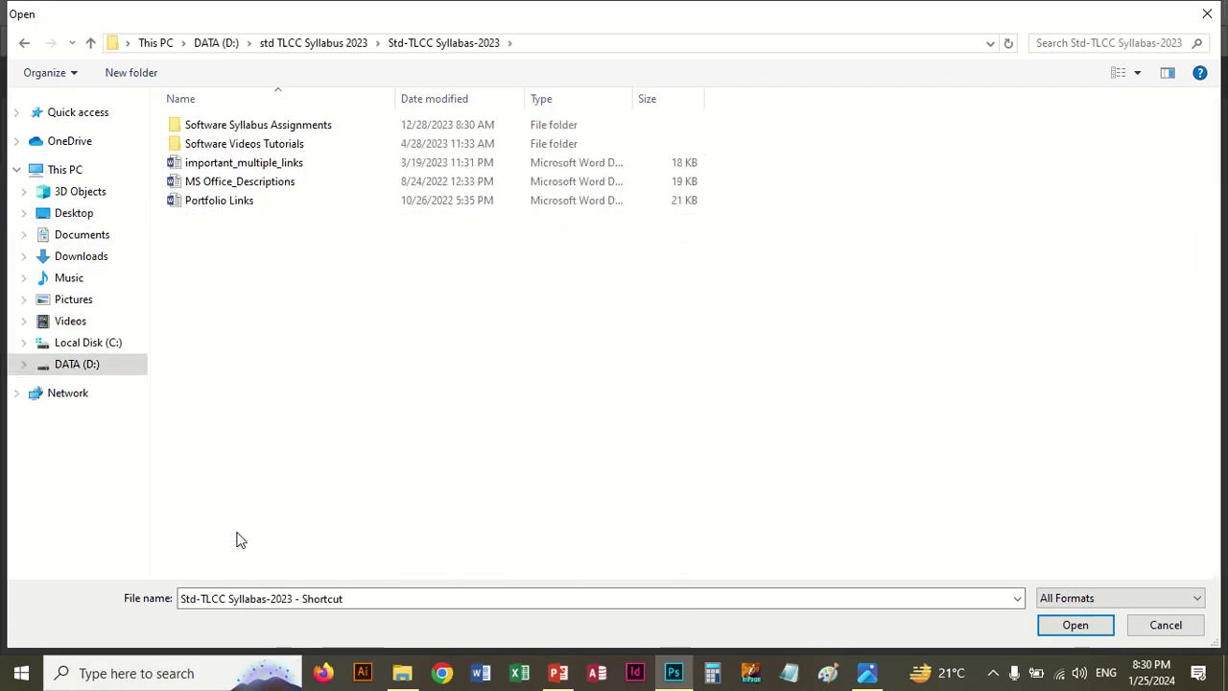
double_click(278, 128)
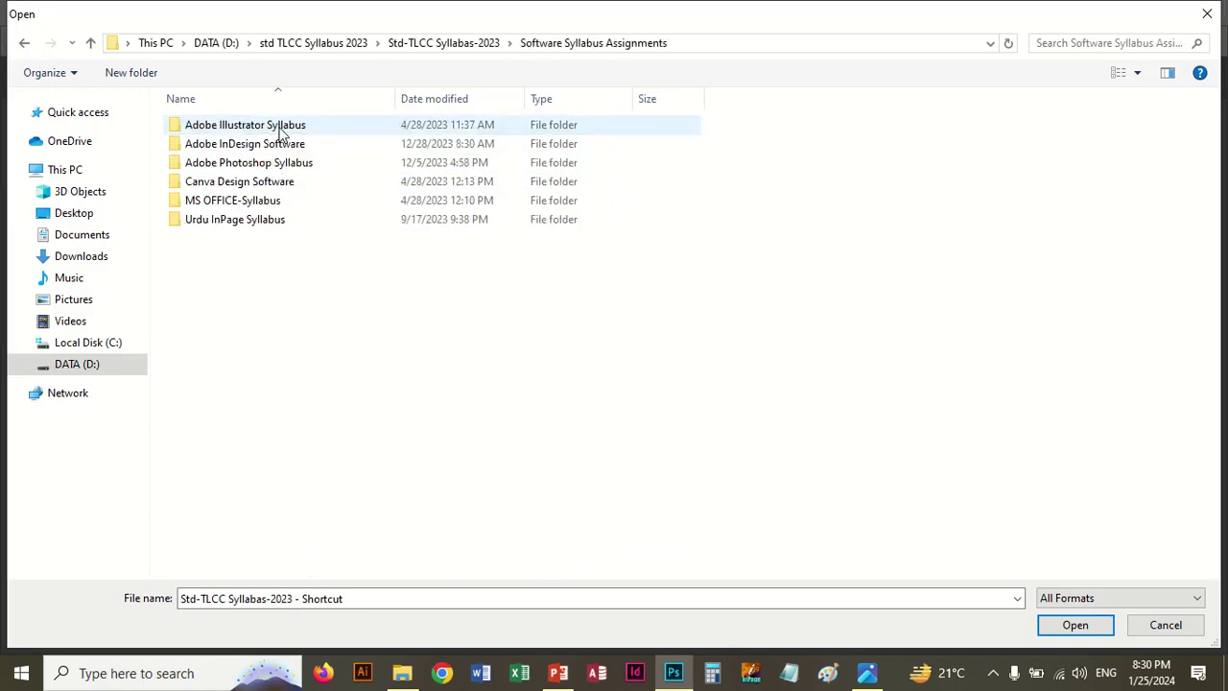
double_click(259, 164)
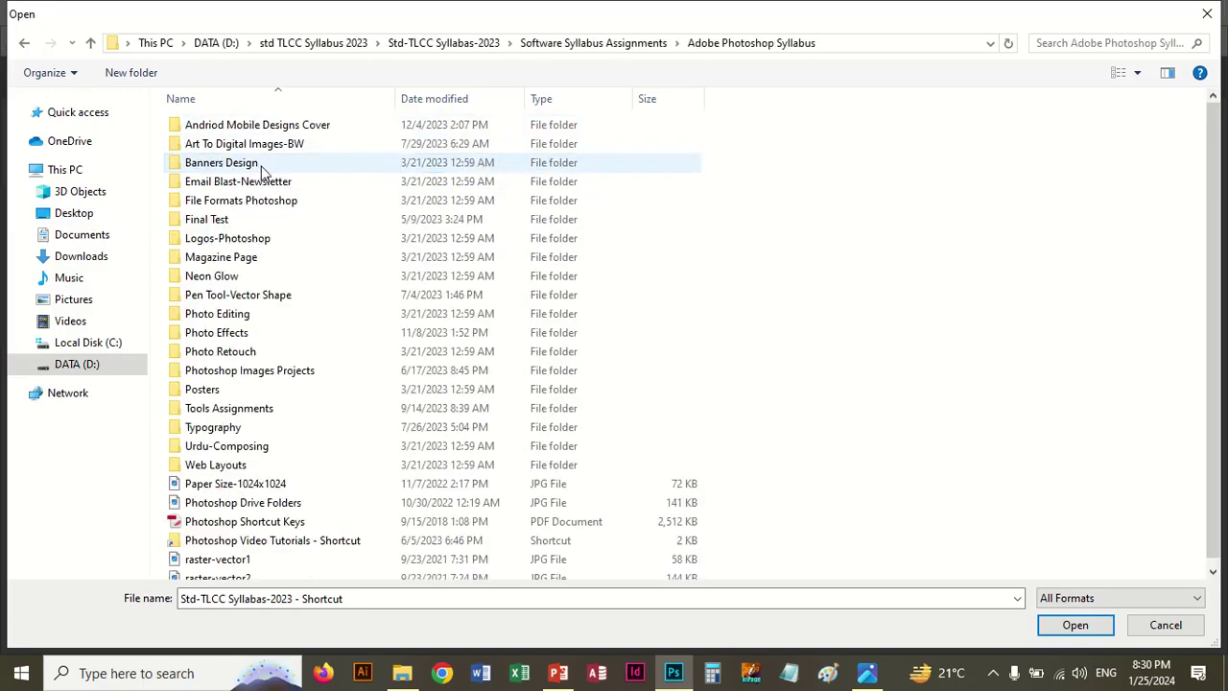
double_click(219, 351)
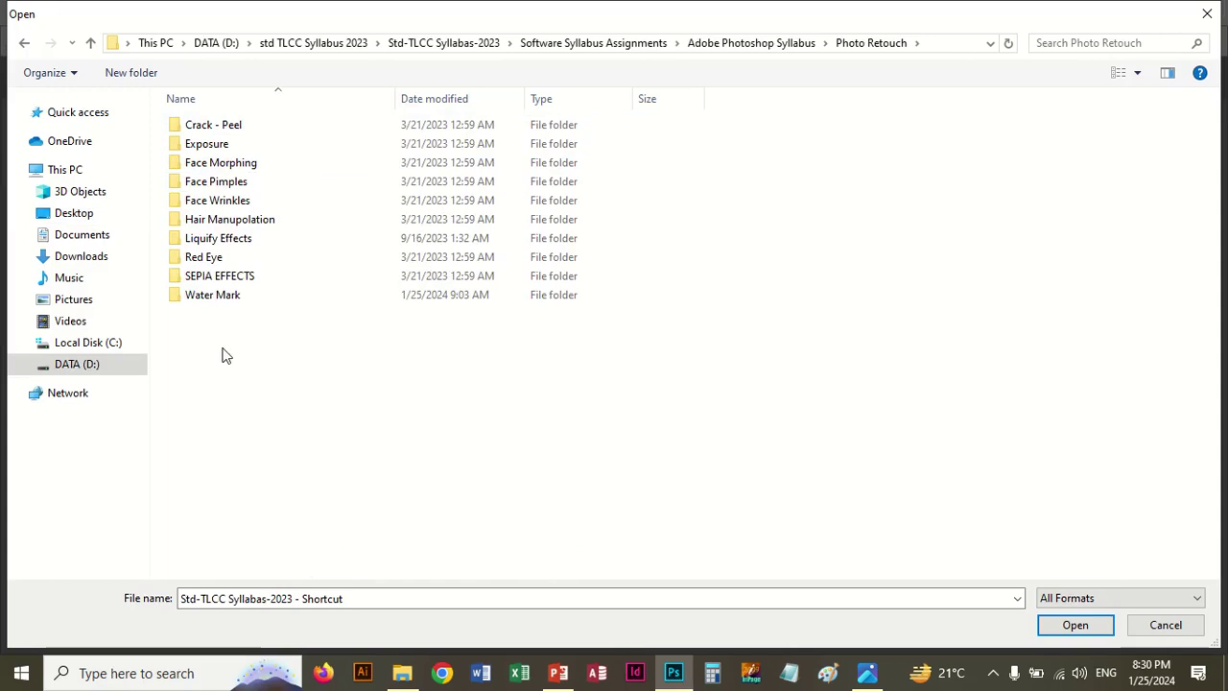
left_click(218, 297)
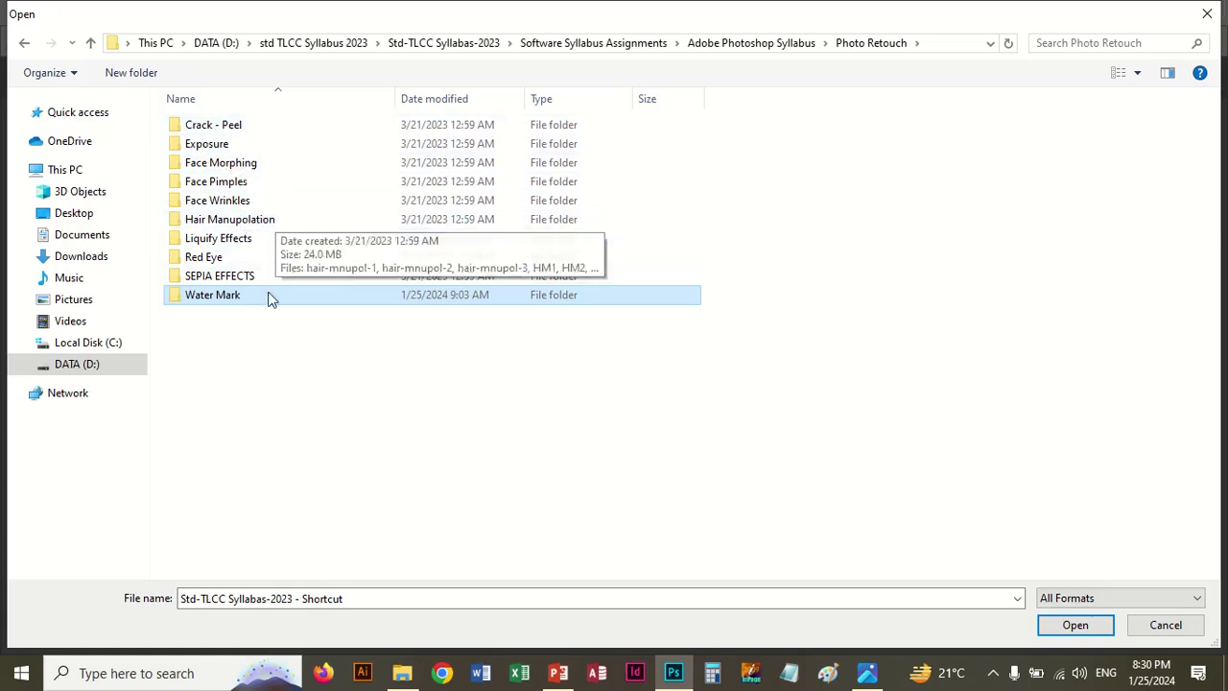
double_click(236, 300)
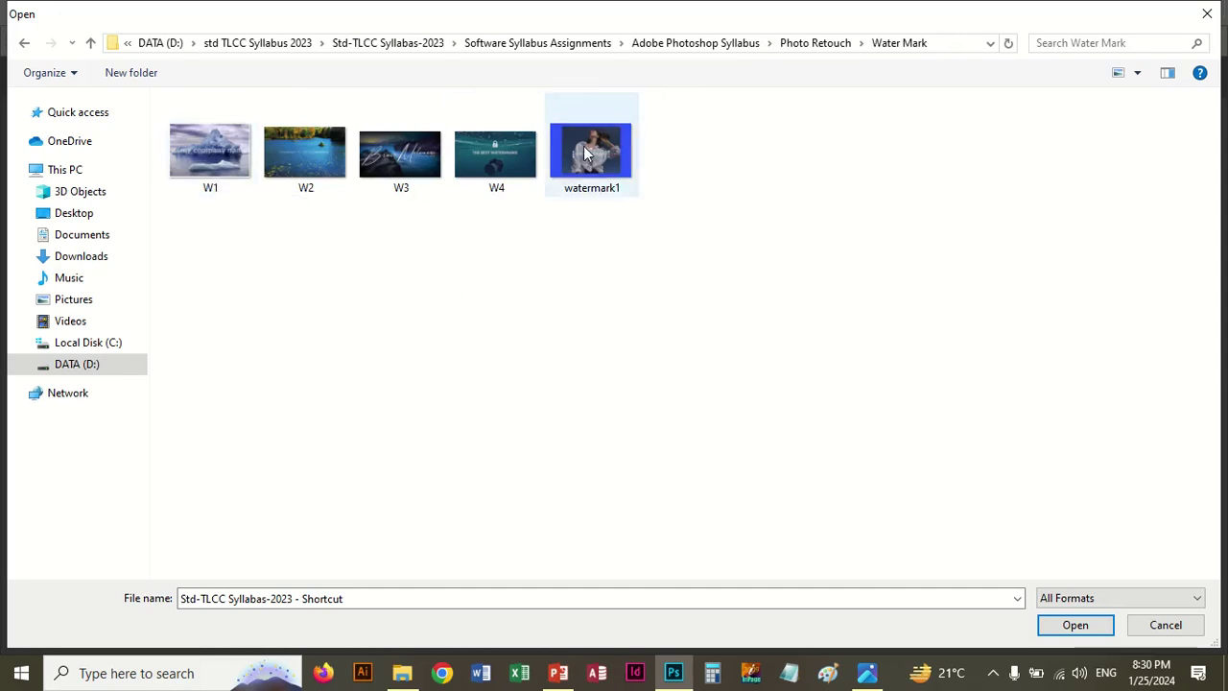
left_click(477, 160)
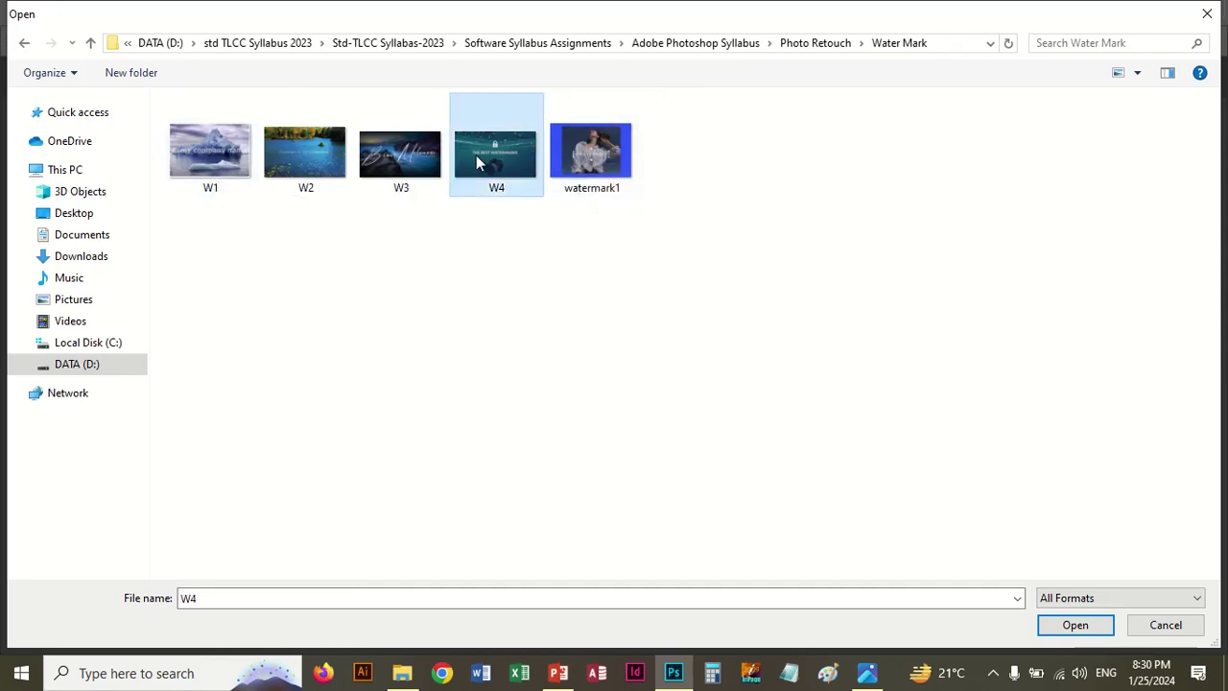
double_click(476, 154)
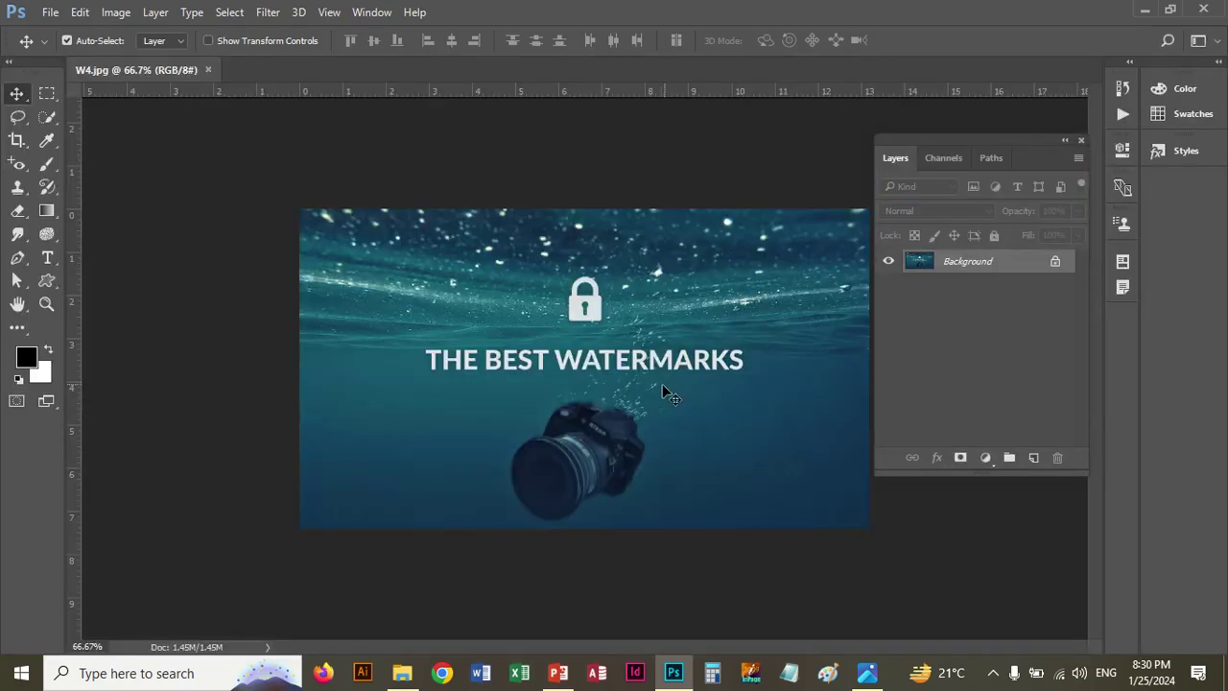
Unlock the Background into Layer 0, duplicate it as Layer 0 copy, and zoom to 200%
left_click(46, 304)
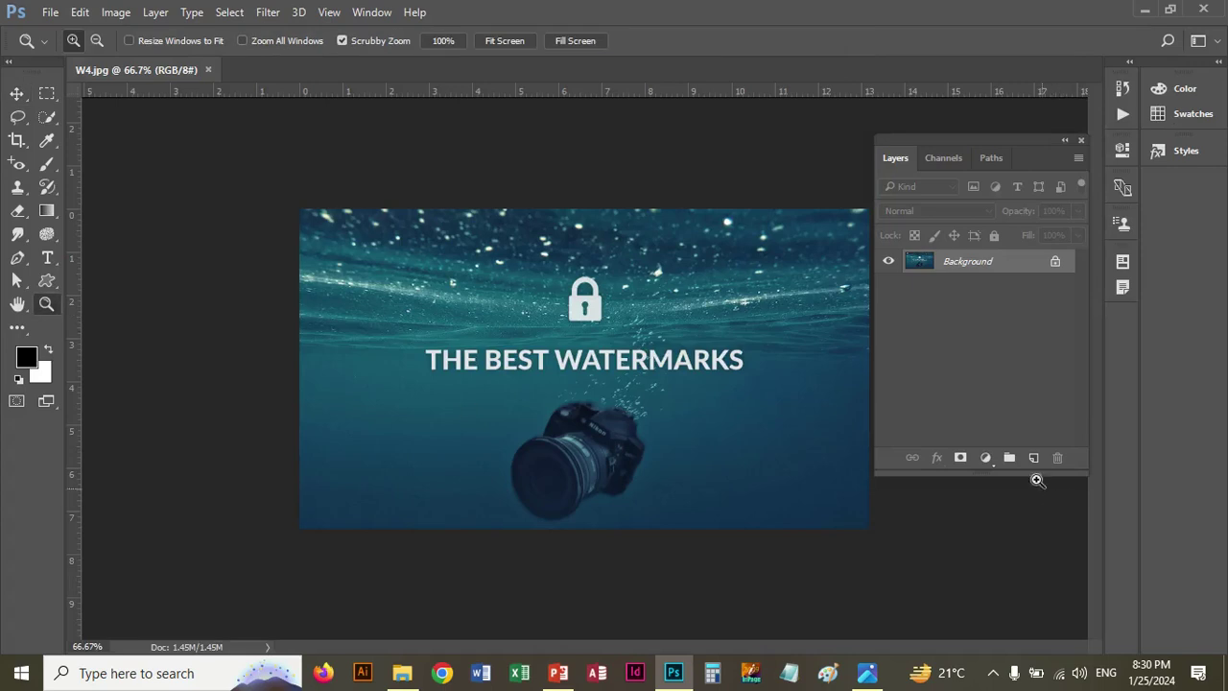
left_click(1056, 262)
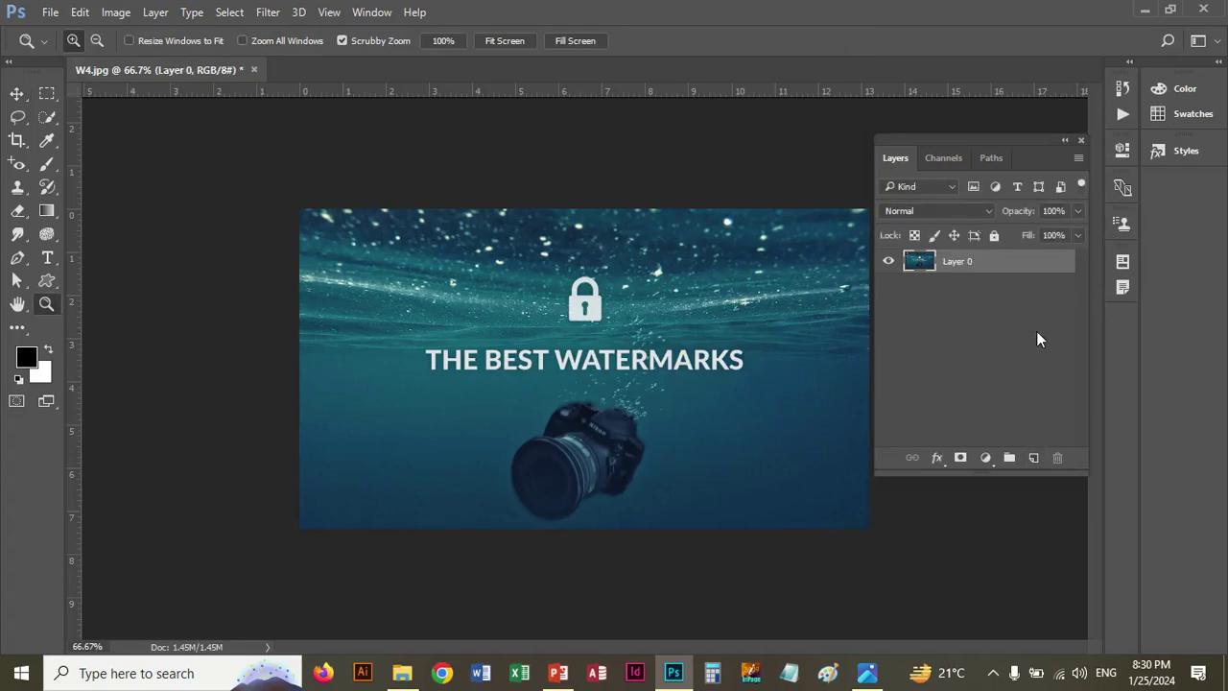
key("ctrl+j")
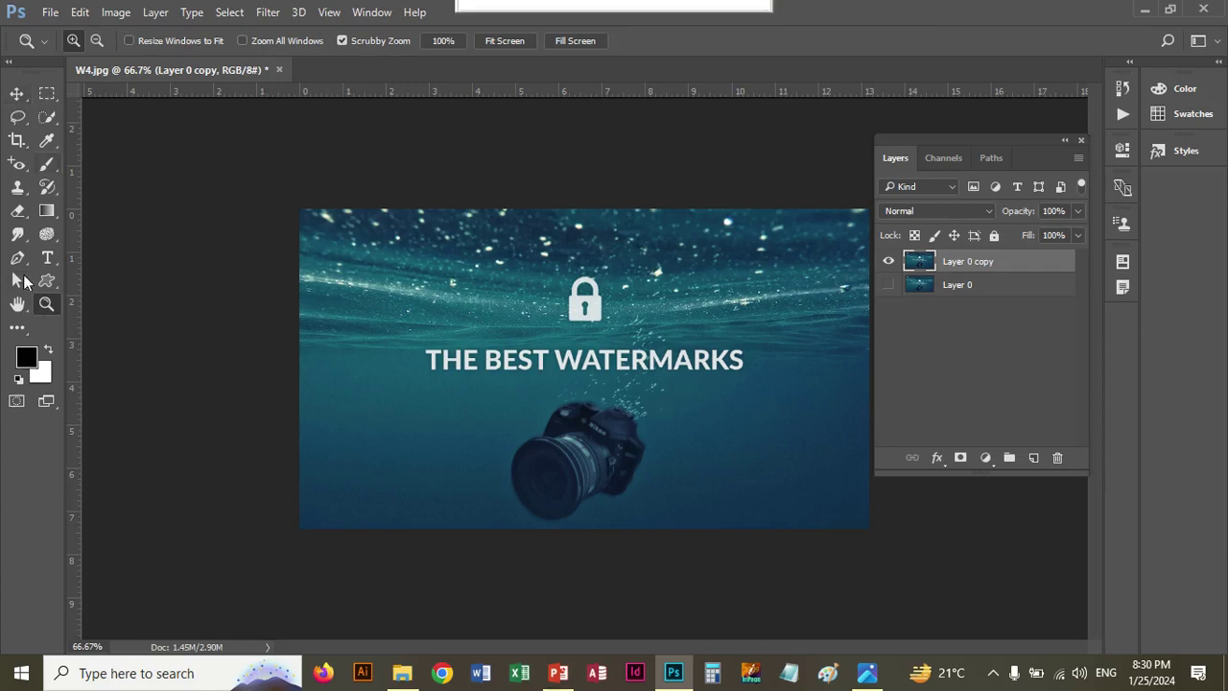
left_click(582, 374)
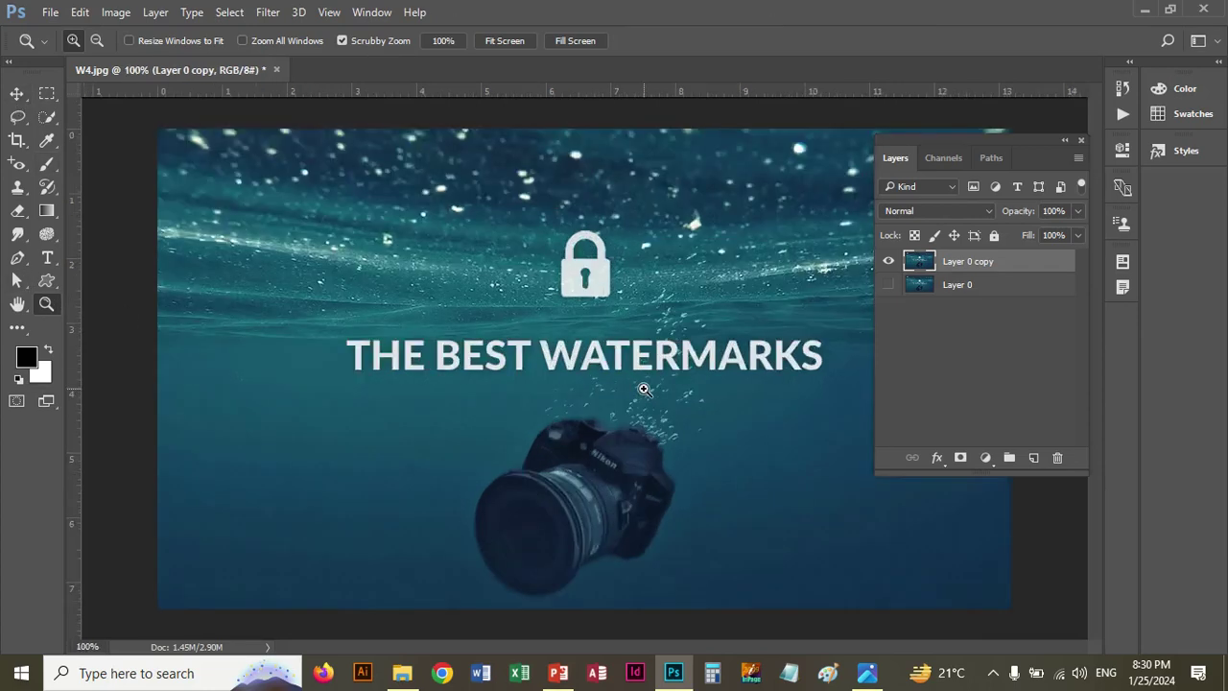
left_click(645, 384)
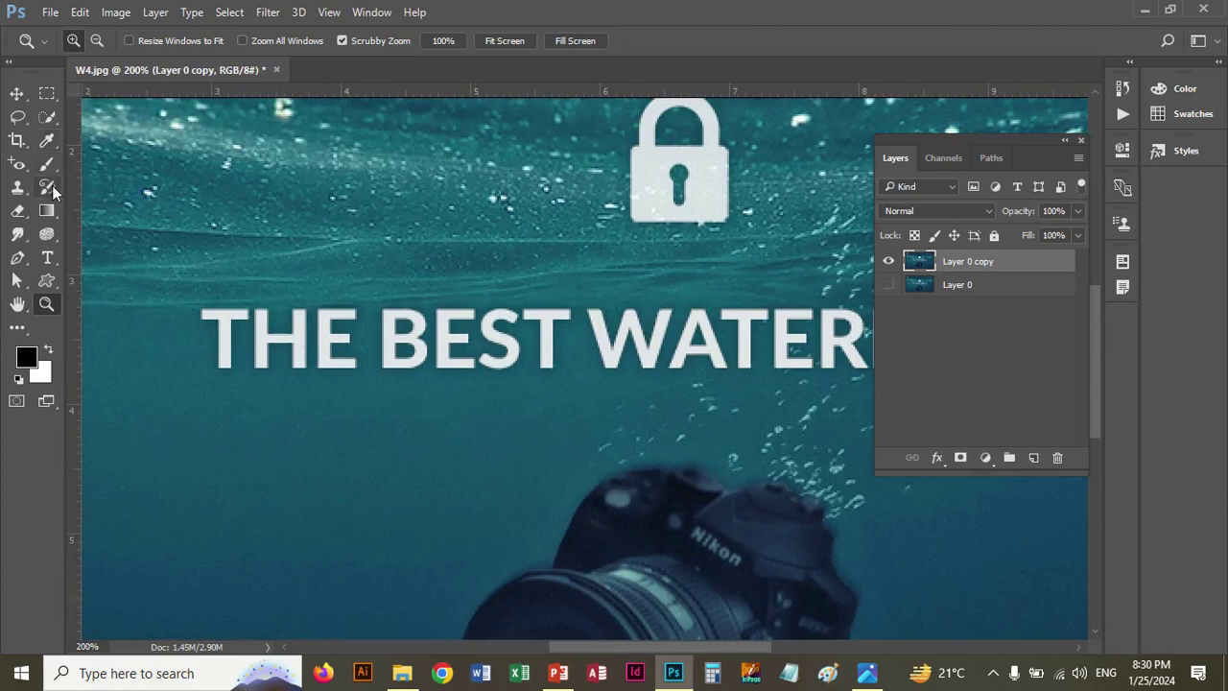
Use the Magic Wand to select each letter of THE BEST on Layer 0 copy
left_click(48, 125)
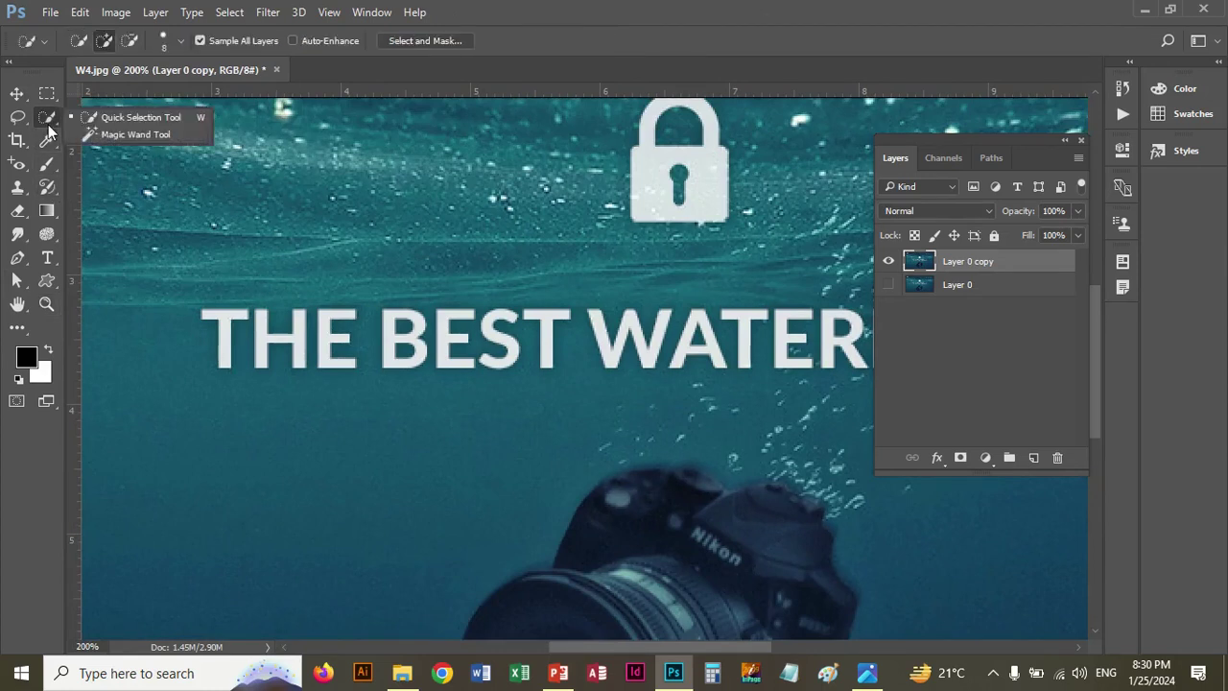
left_click(106, 134)
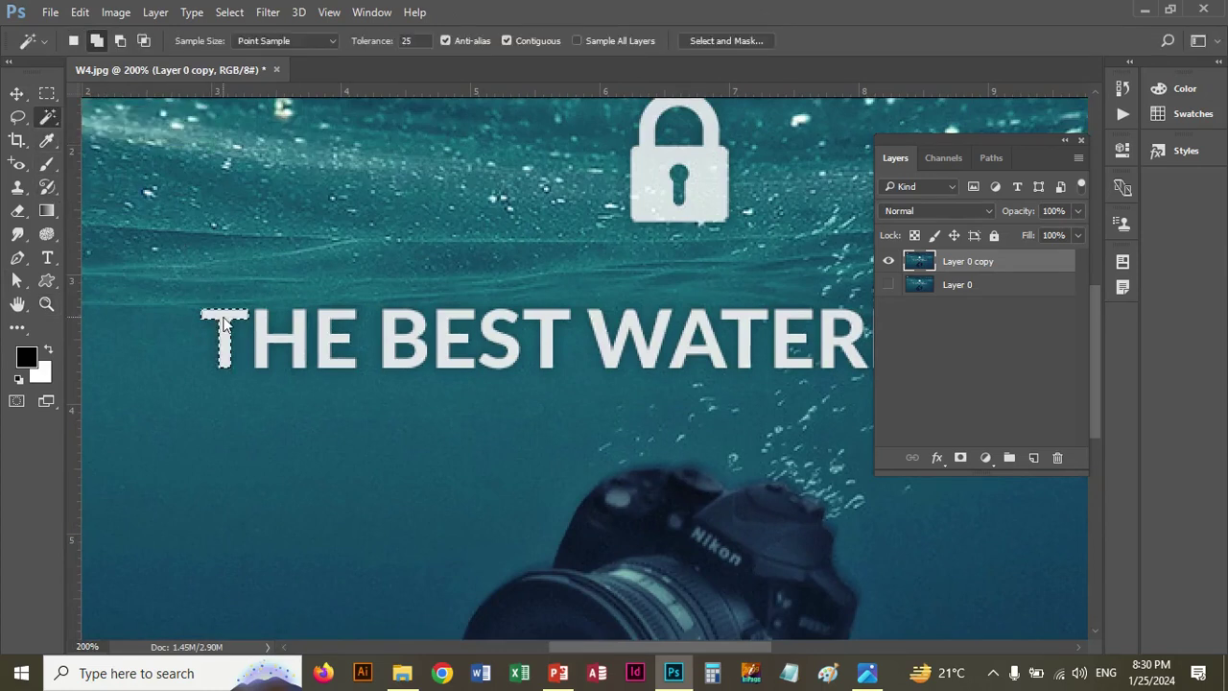
left_click(299, 340, "shift")
left_click(331, 346, "shift")
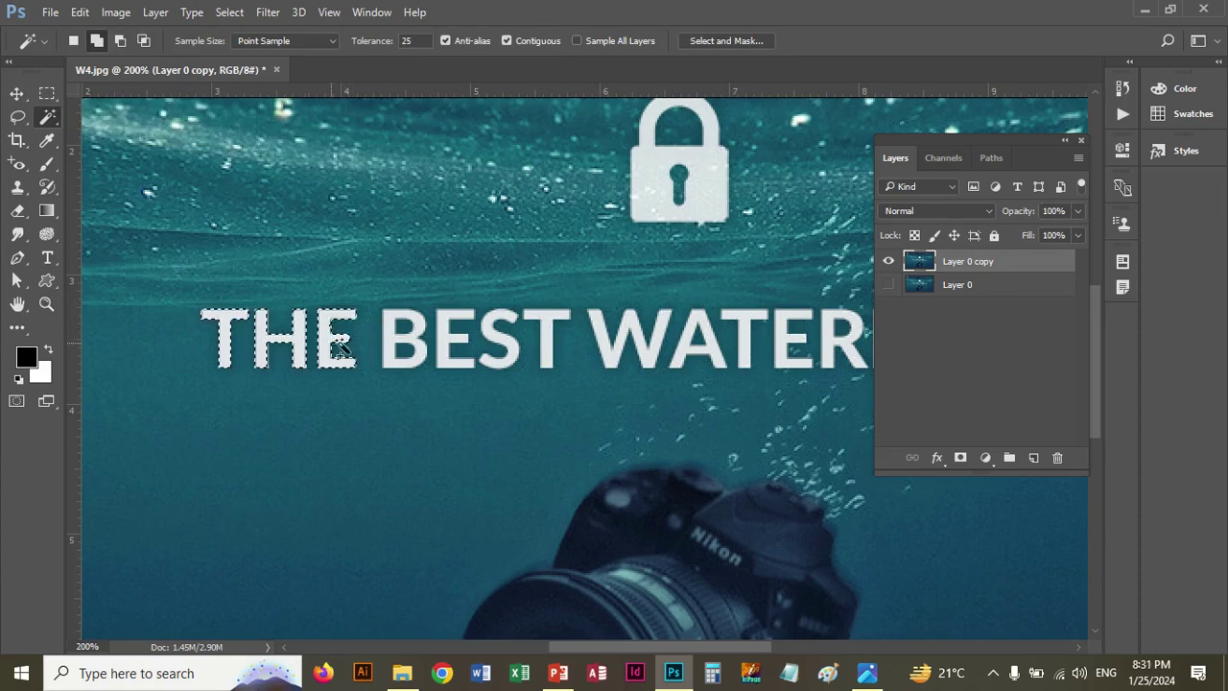
left_click(394, 346, "shift")
left_click(447, 347, "shift")
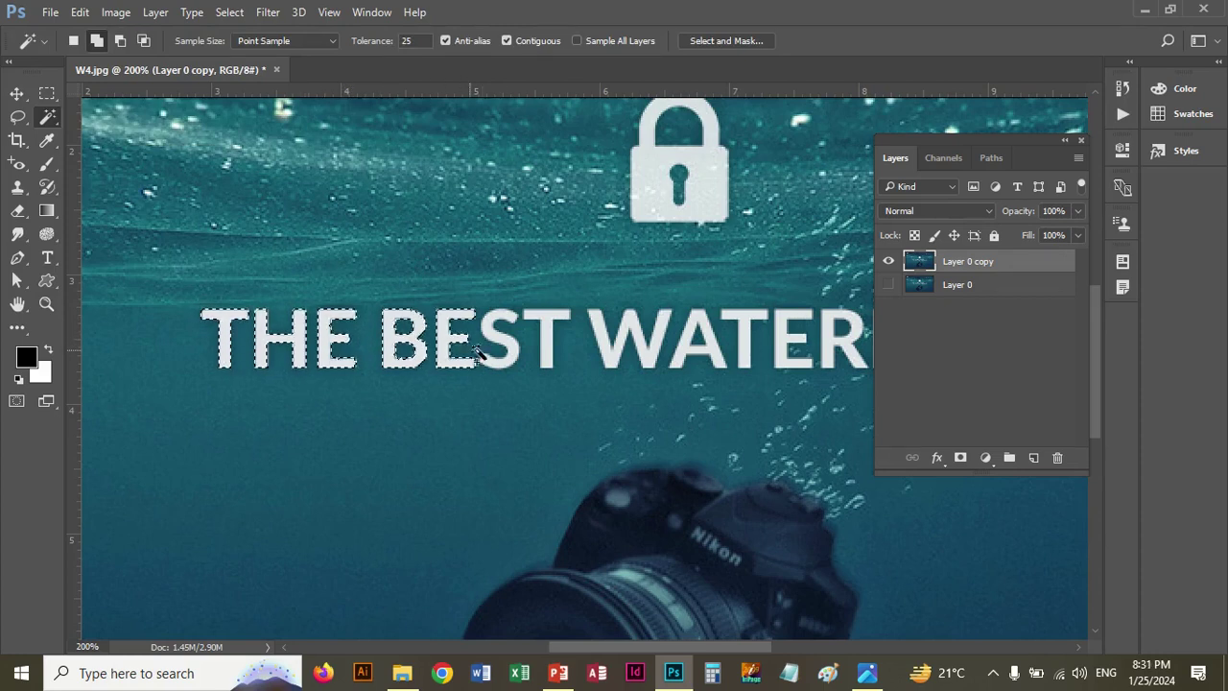
left_click(500, 347, "shift")
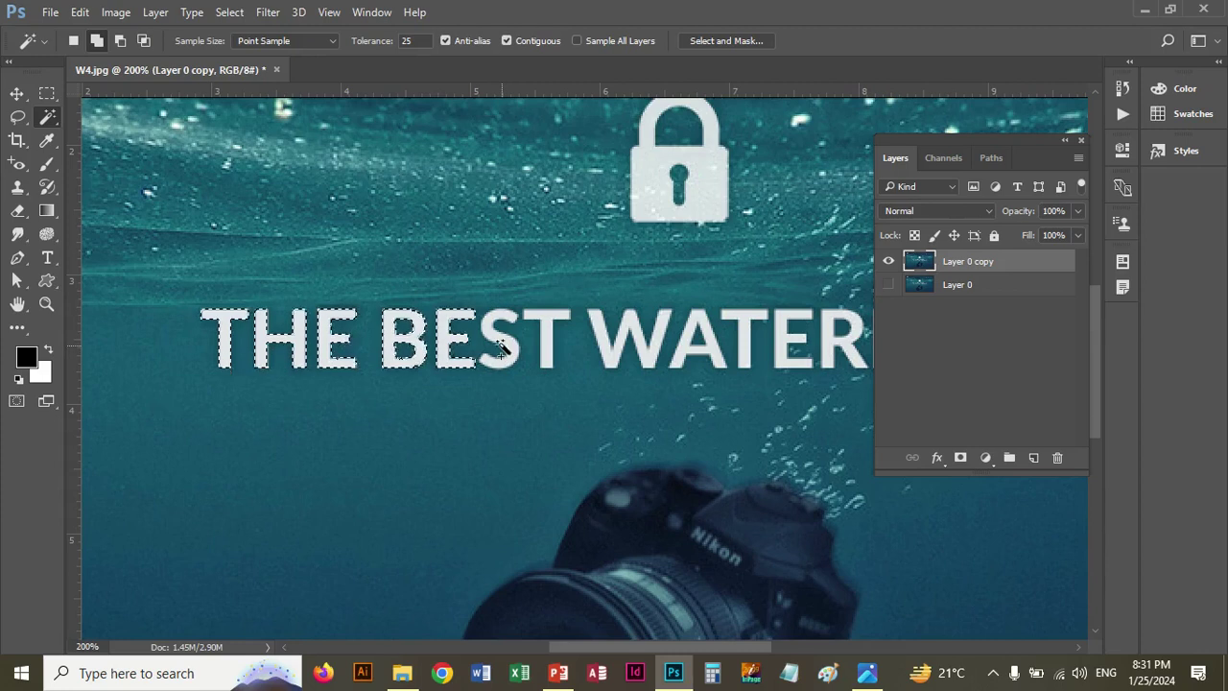
left_click(550, 331, "shift")
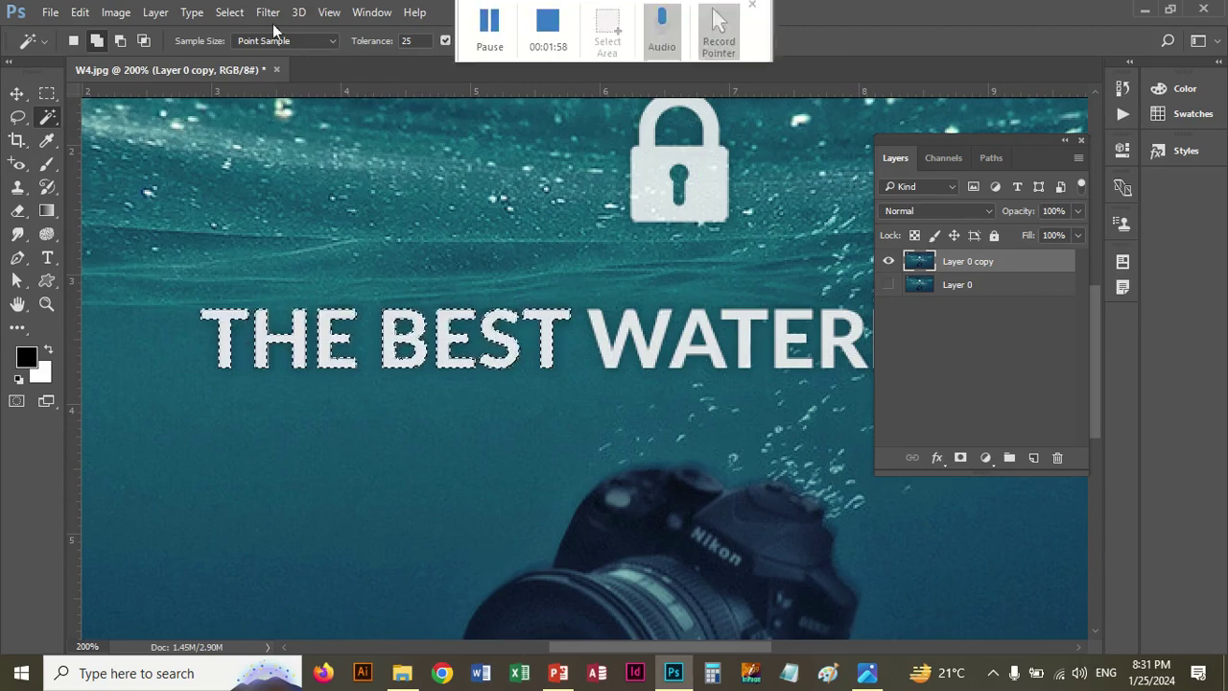
left_click(229, 12)
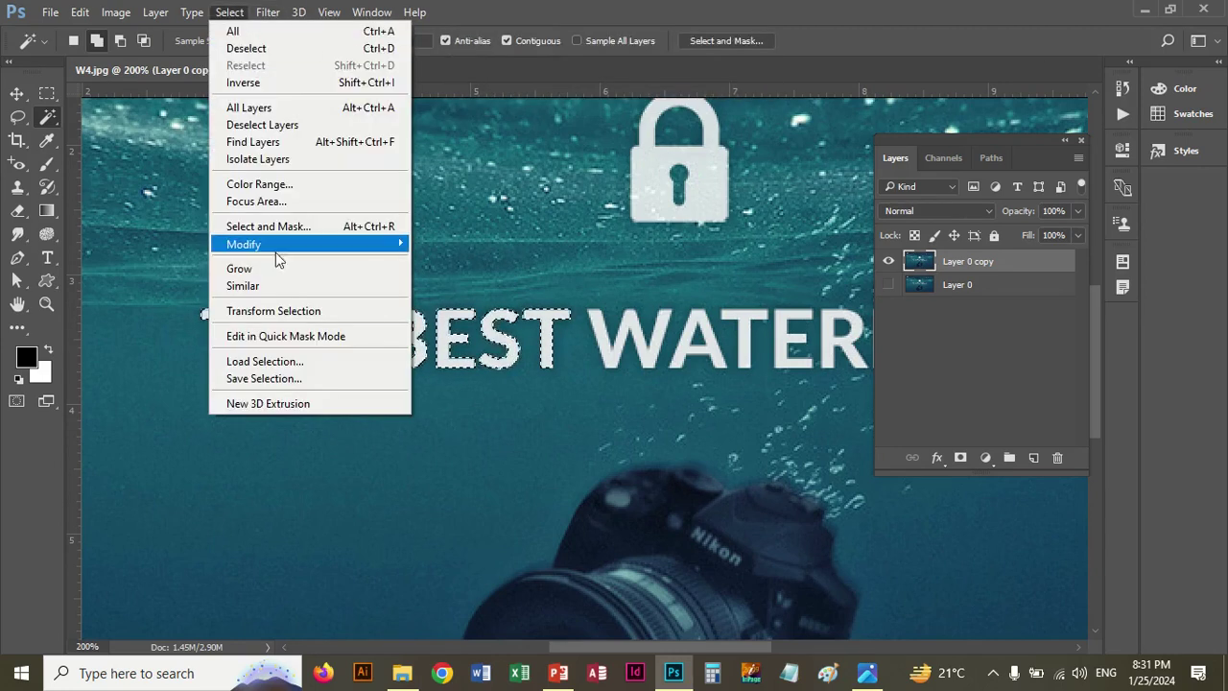
mouse_move(244, 244)
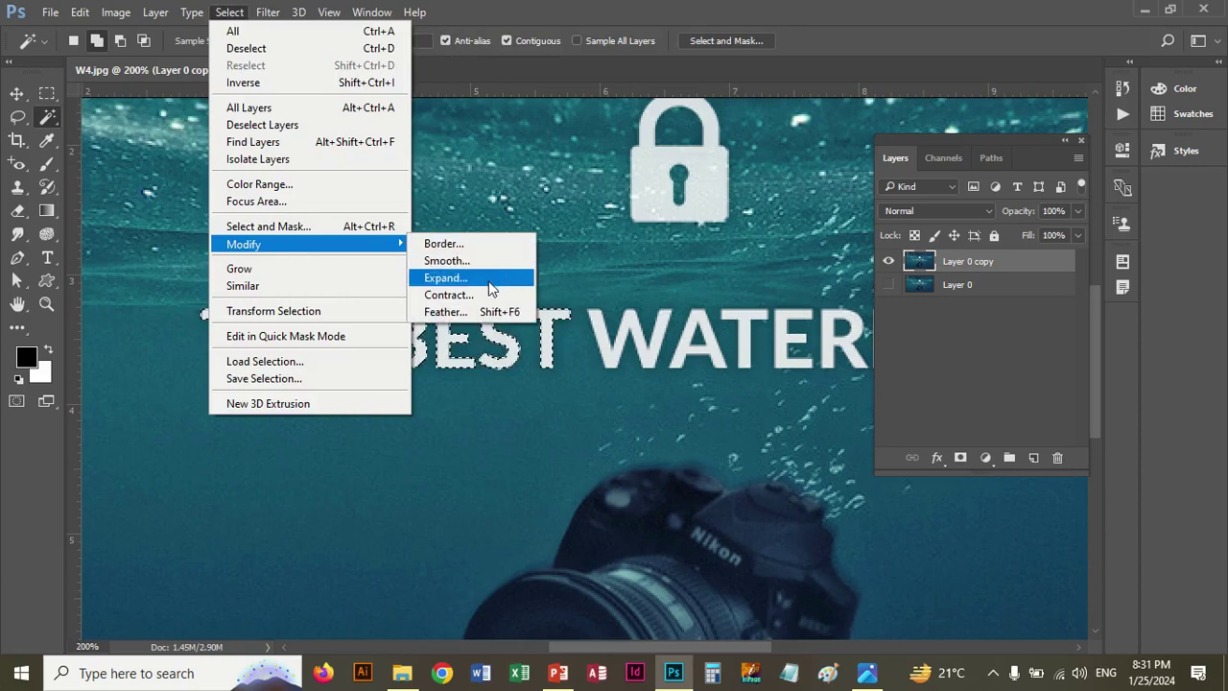
Expand the letter selection by 2 pixels, after trying and undoing a 3-pixel expansion
left_click(446, 278)
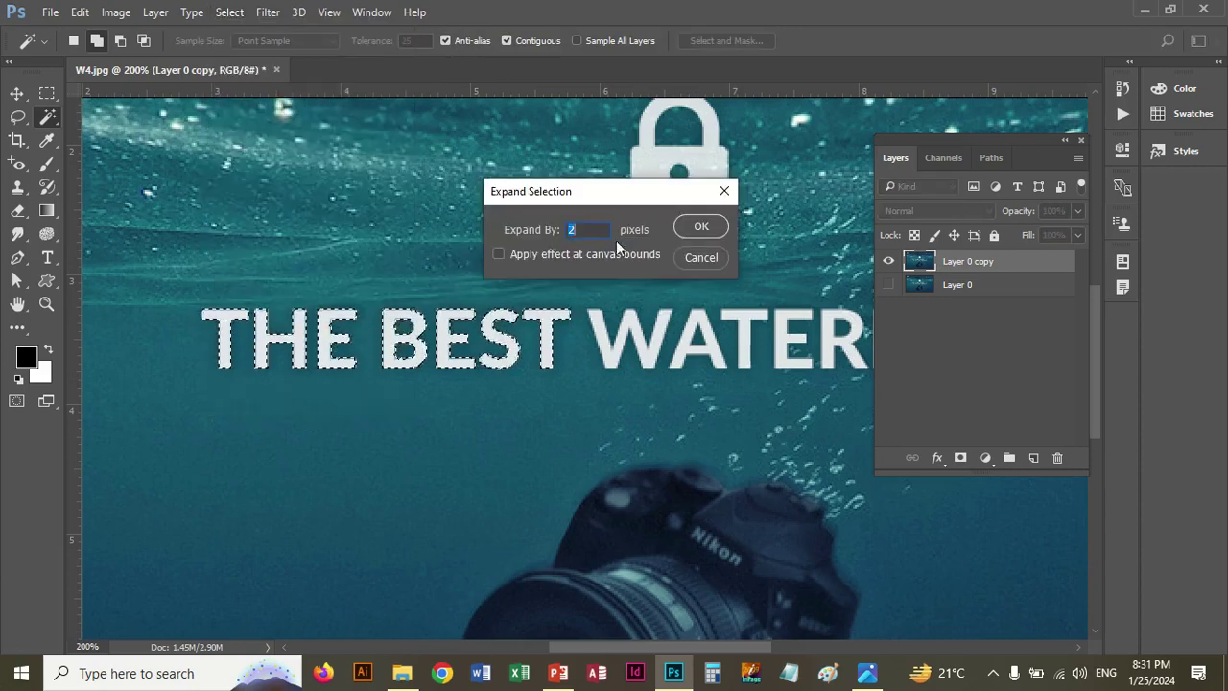
type("3")
key("Return")
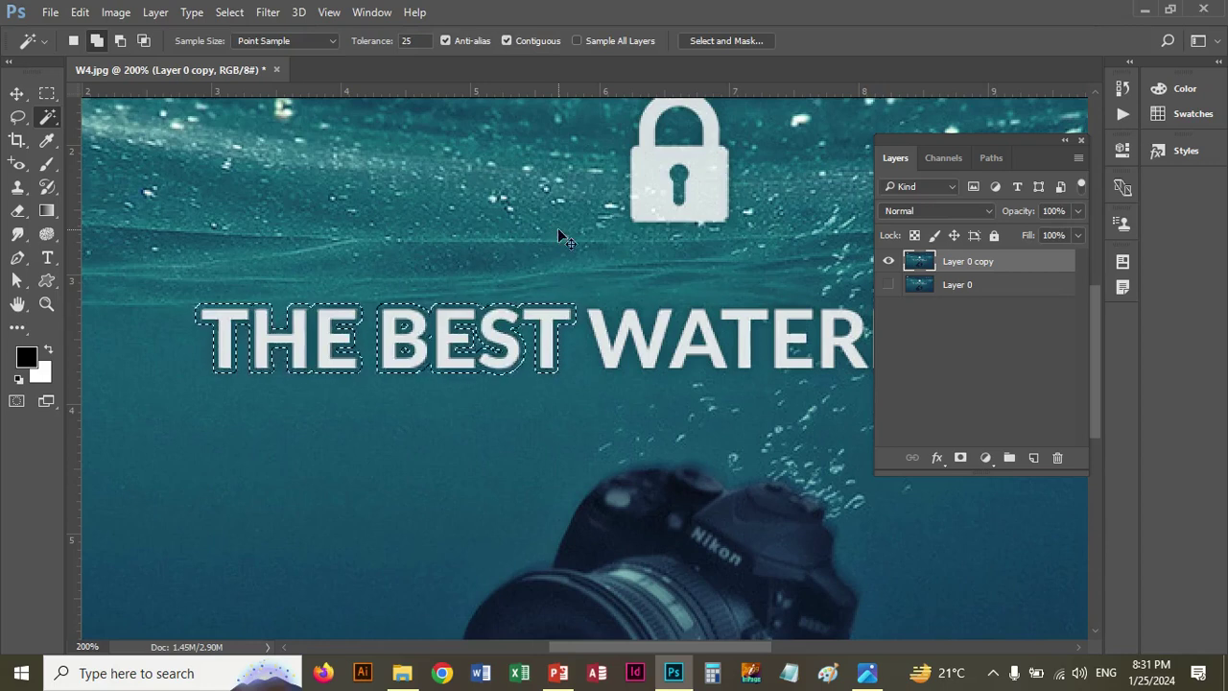
key("ctrl+z")
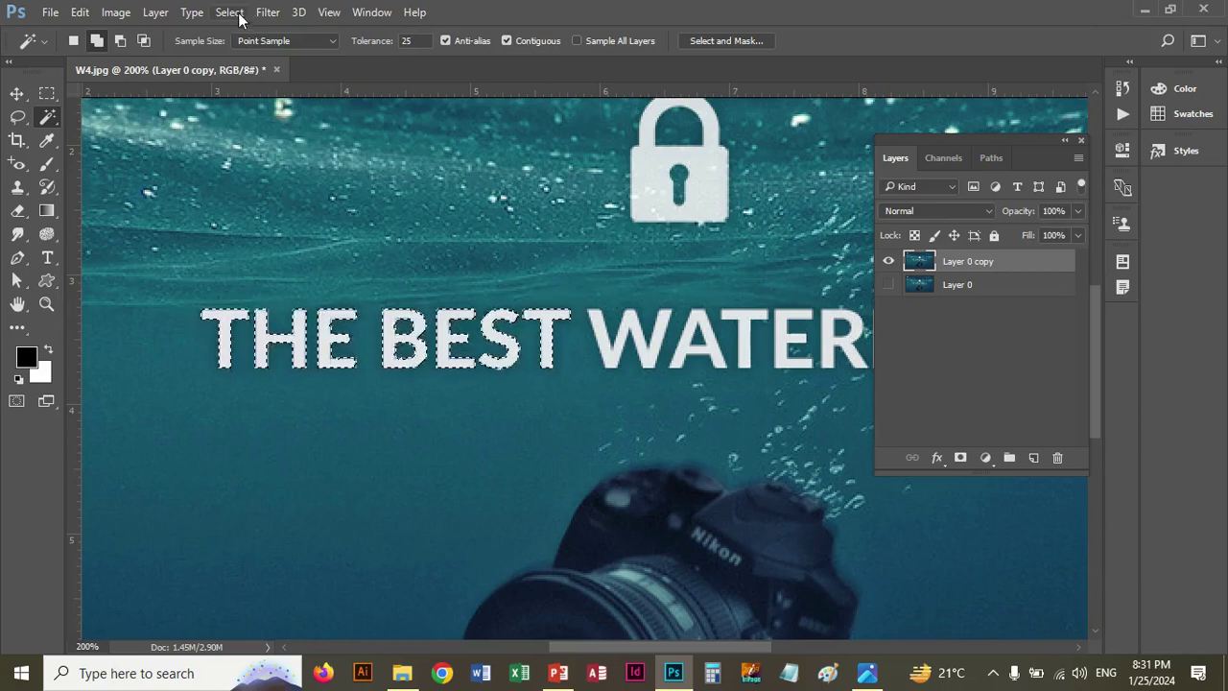
left_click(230, 12)
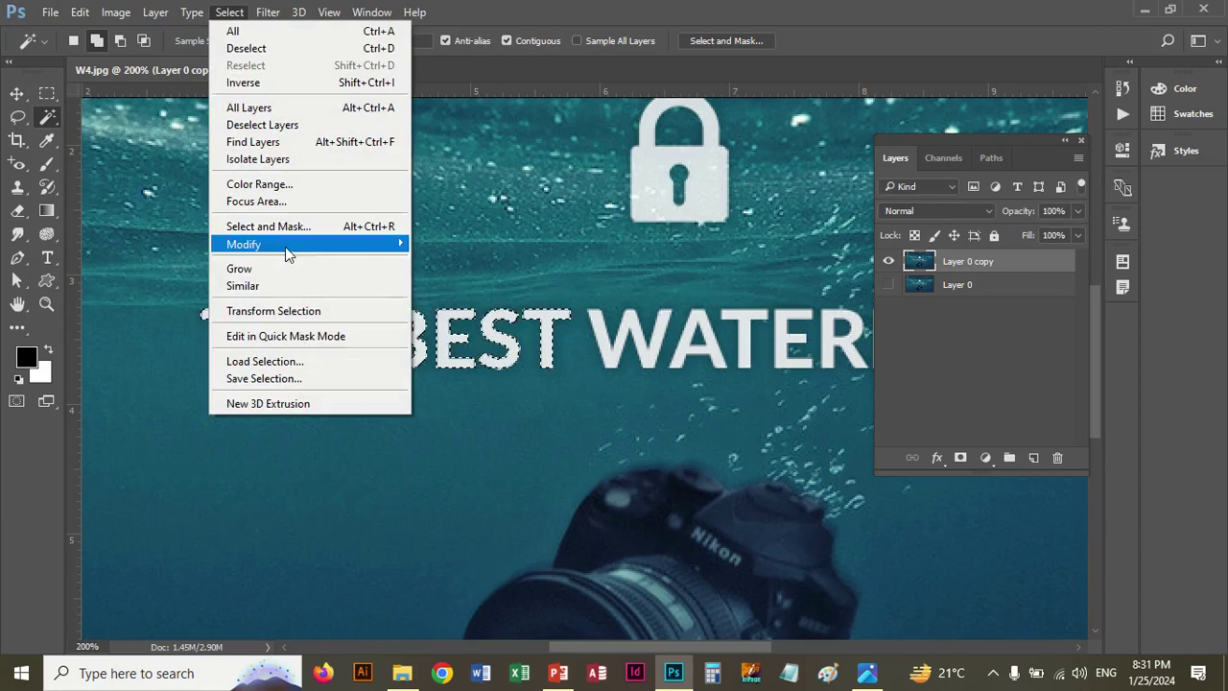
mouse_move(244, 243)
left_click(504, 278)
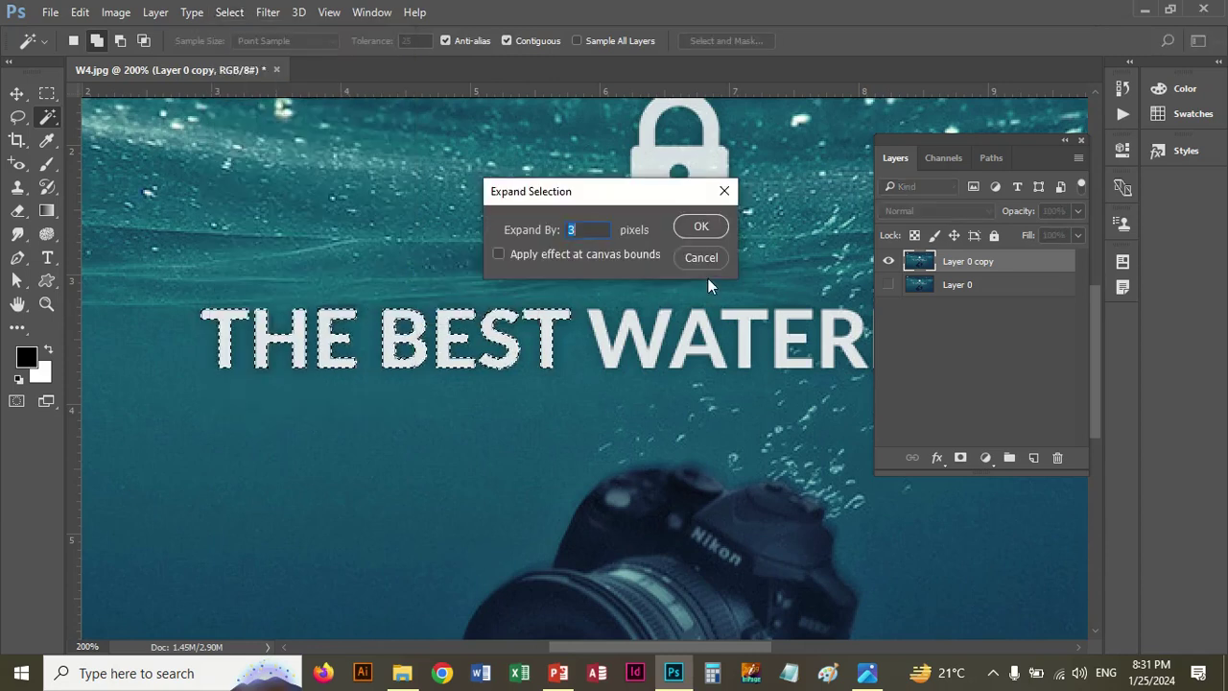
type("2")
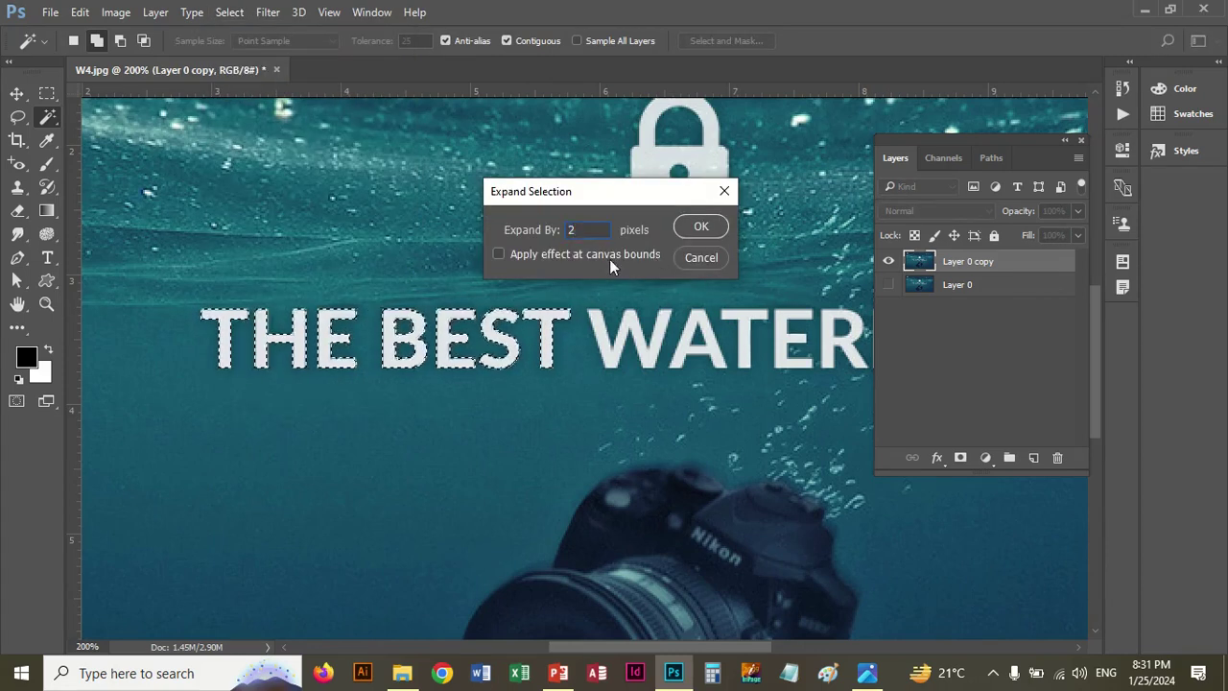
left_click(701, 227)
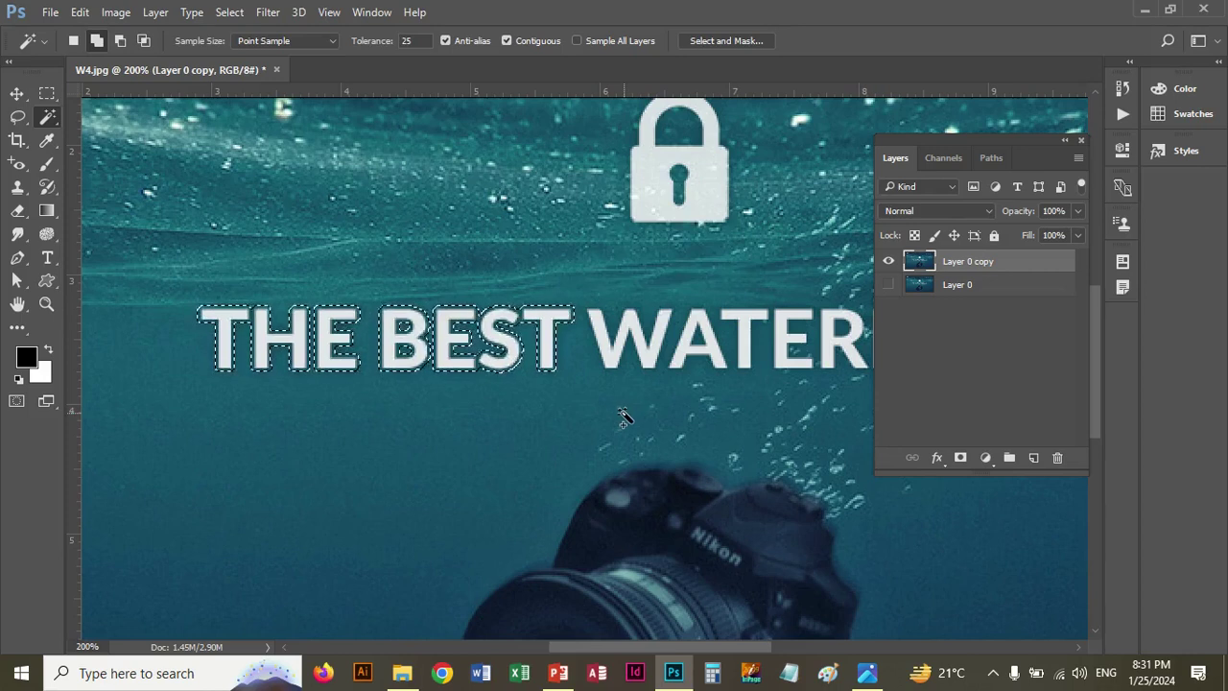
Set up Edit > Fill with Content-Aware contents, Normal mode and 100% opacity
left_click(81, 12)
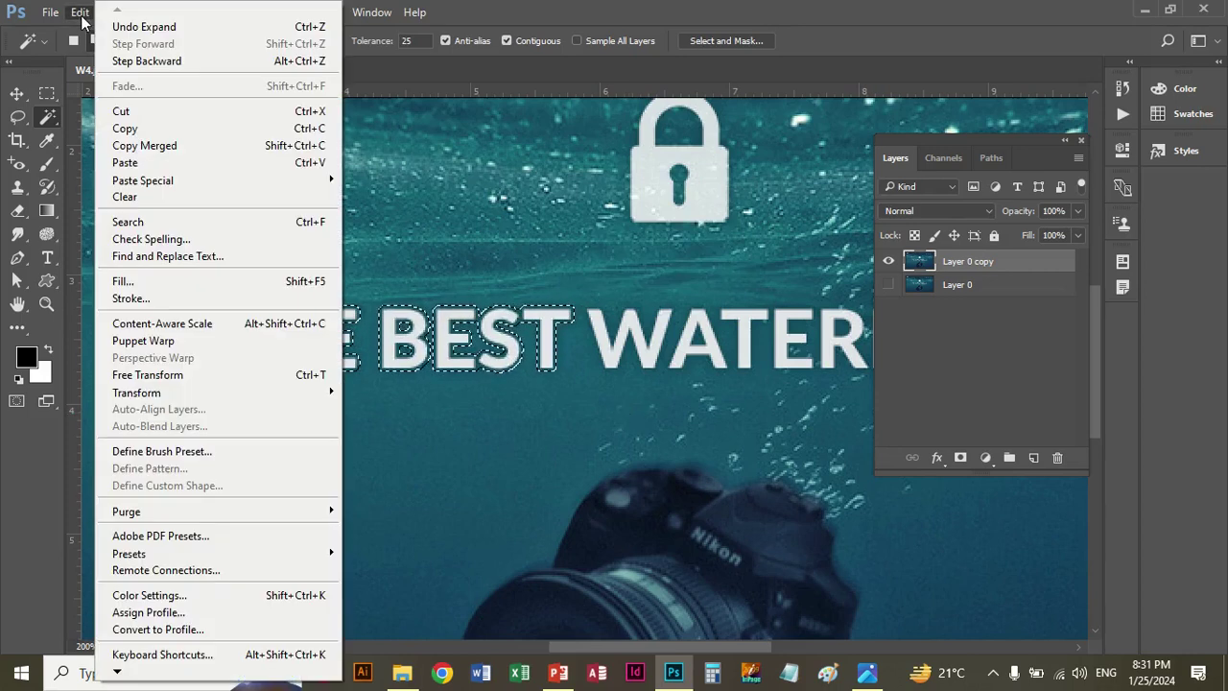
left_click(229, 281)
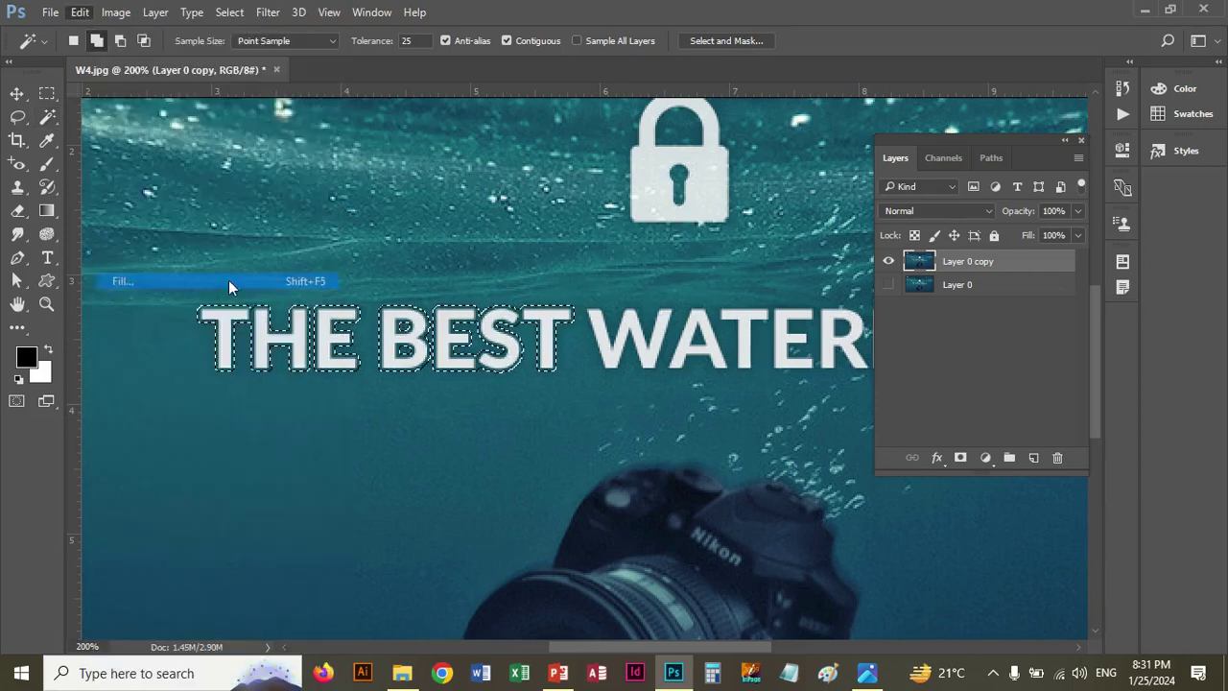
left_click(950, 165)
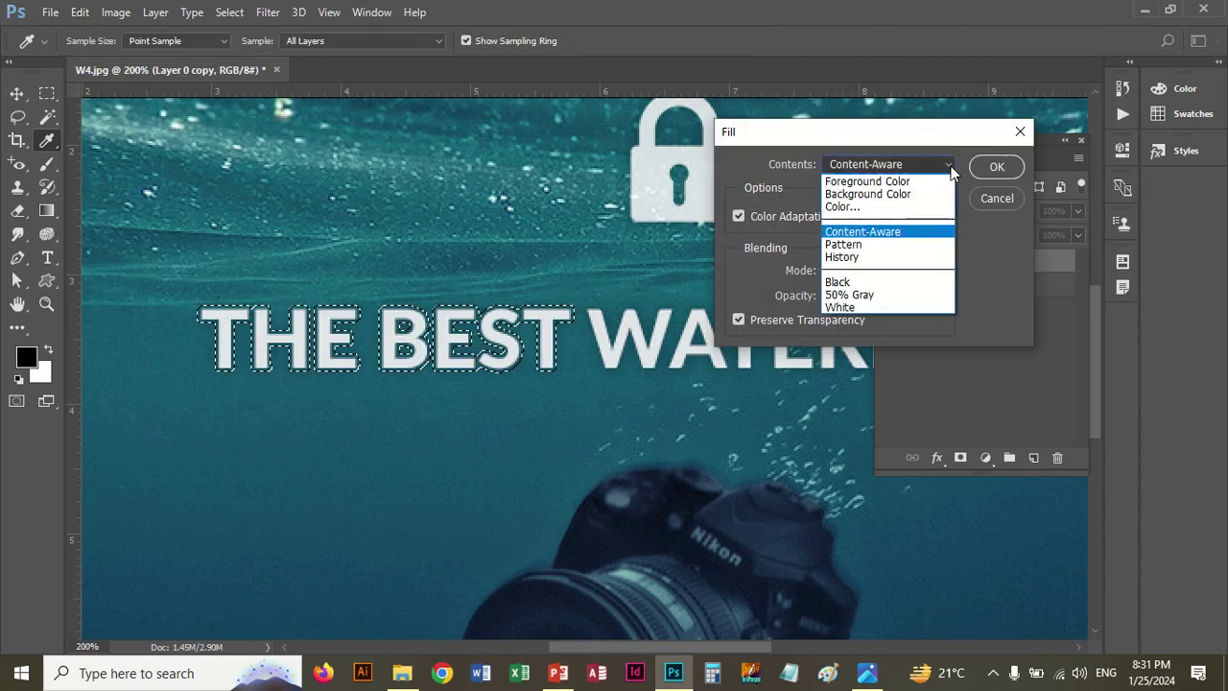
left_click(900, 234)
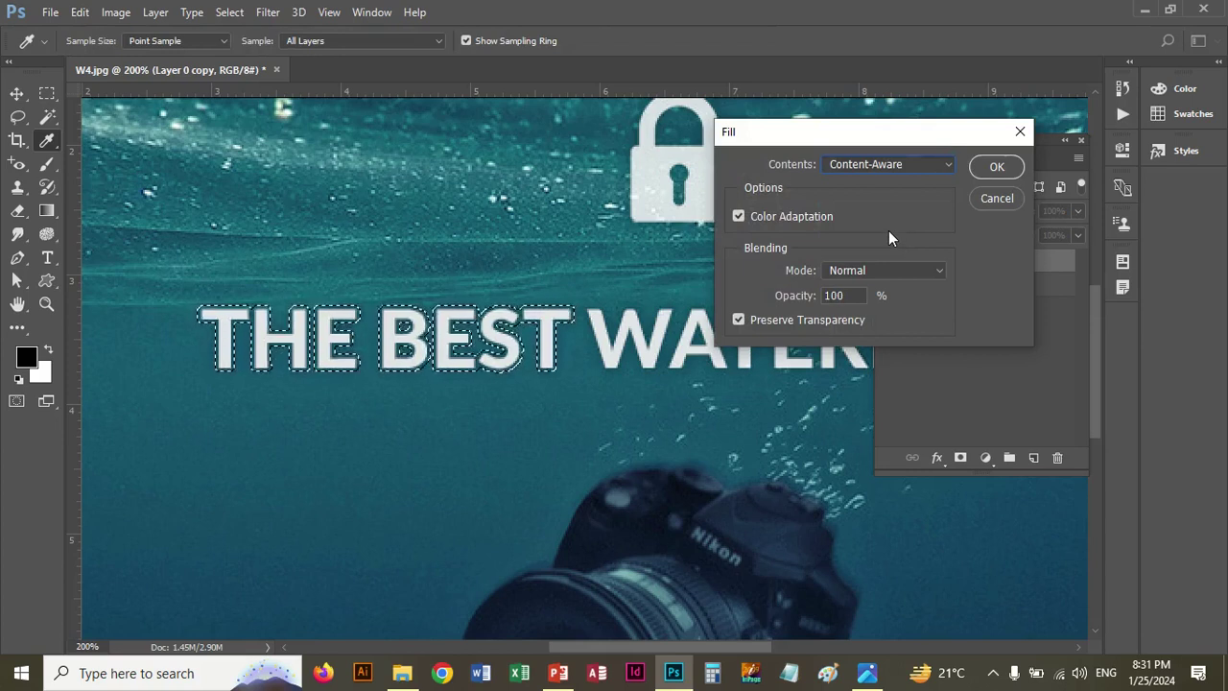
Apply the Content-Aware fill, deselect, then reselect and undo the fill to restore THE BEST
left_click(998, 167)
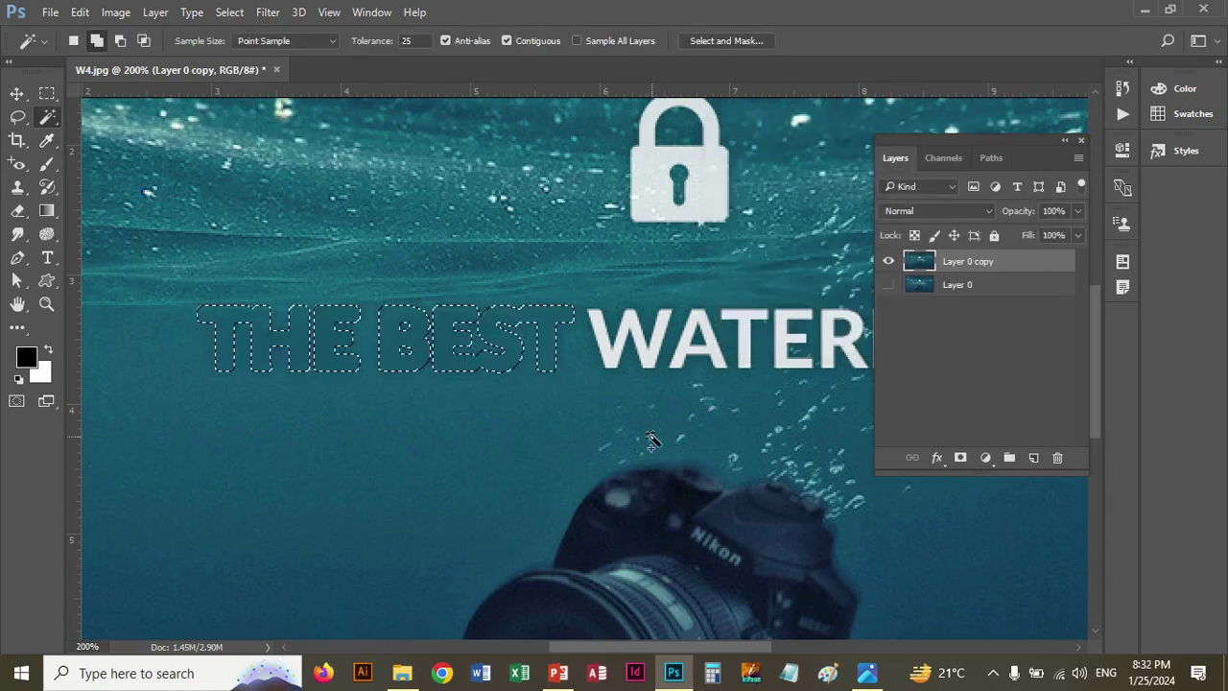
key("ctrl+d")
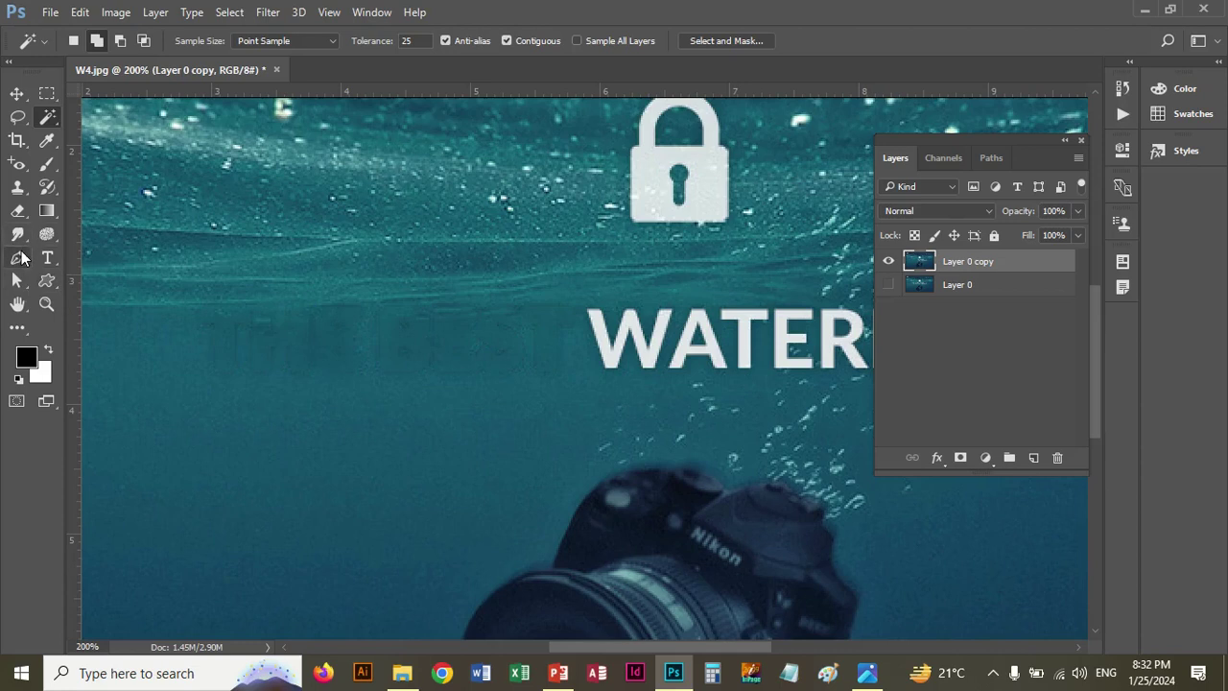
key("ctrl+shift+d")
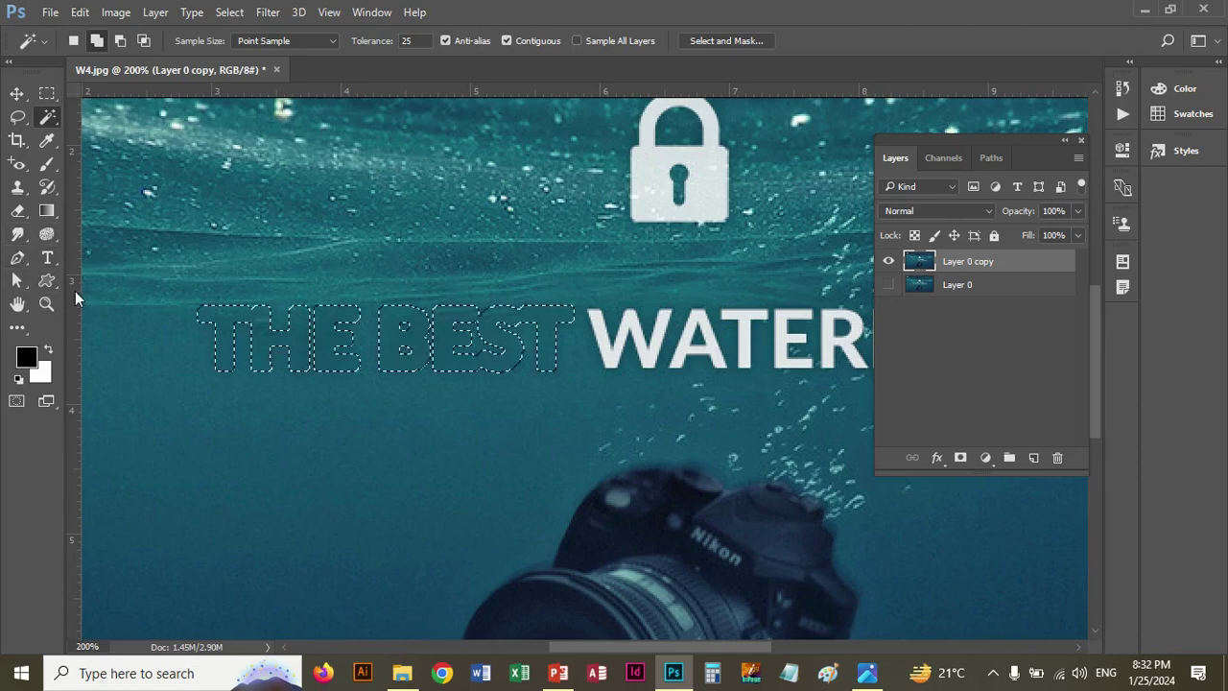
key("ctrl+z")
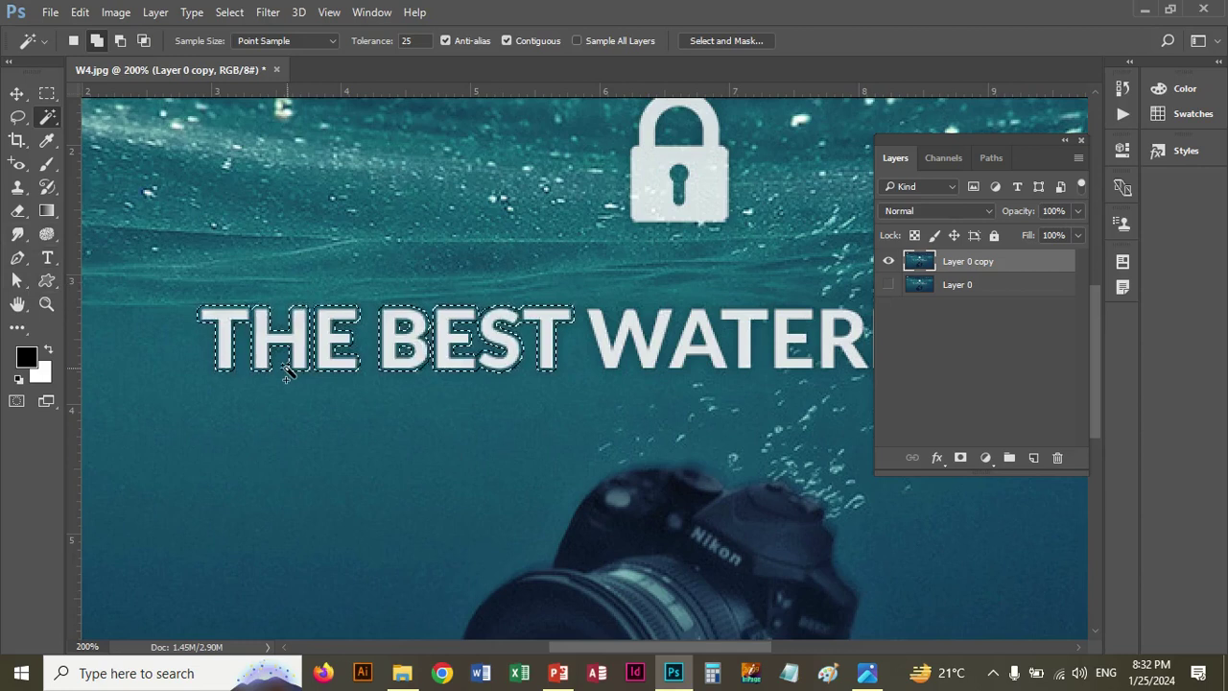
Expand the THE BEST selection by 3 pixels with Select > Modify > Expand
left_click(216, 14)
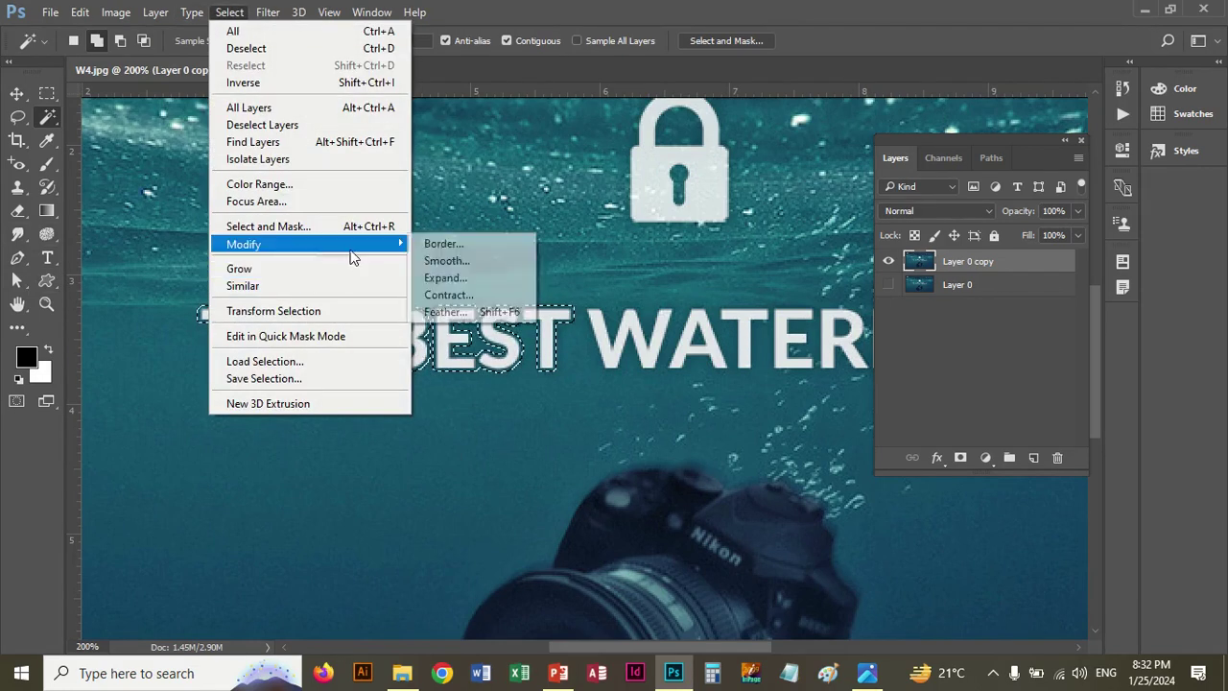
mouse_move(307, 244)
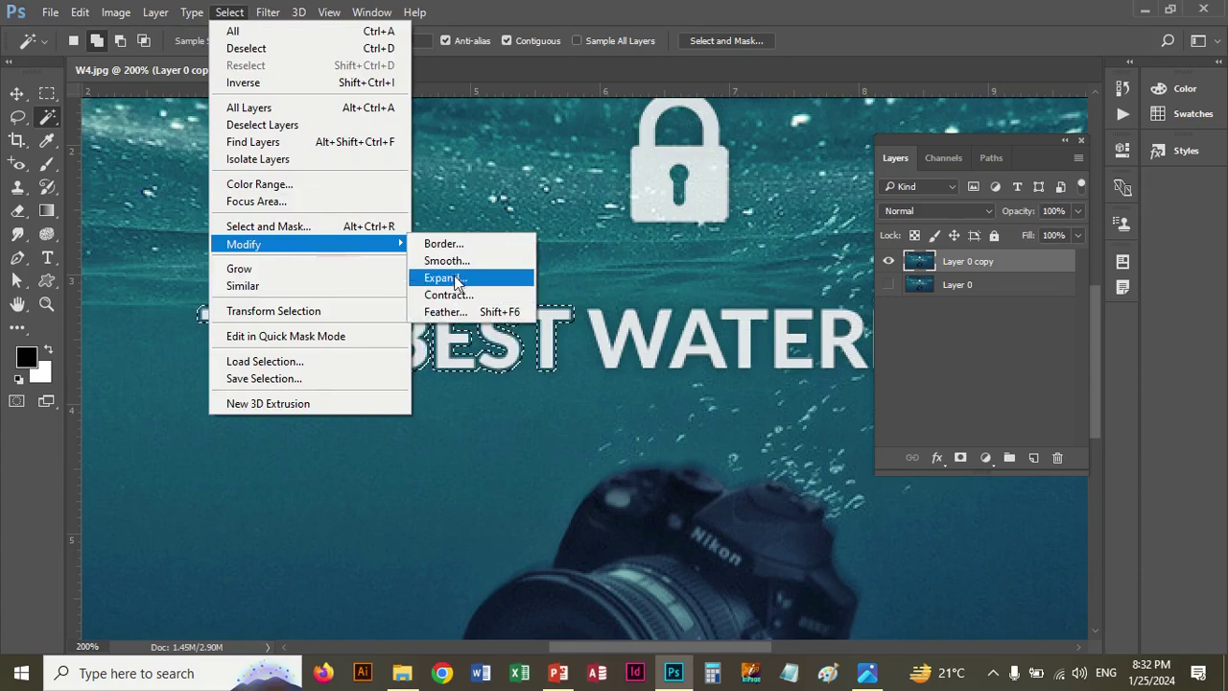
left_click(444, 278)
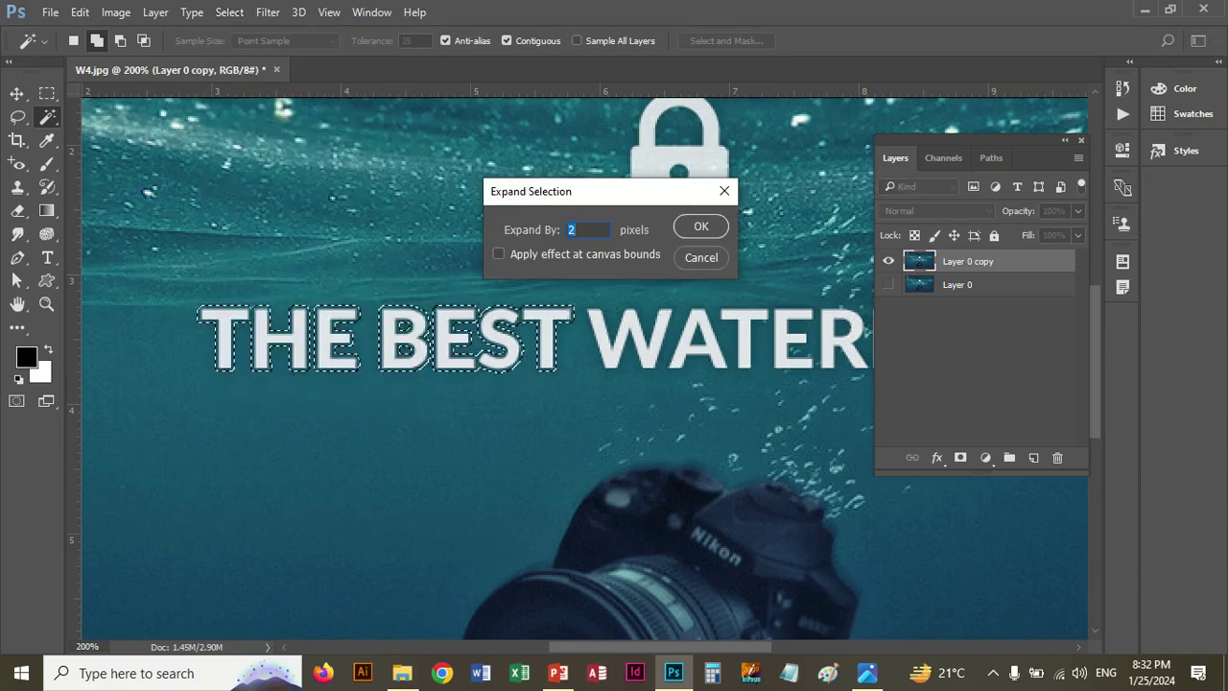
type("3")
key("Return")
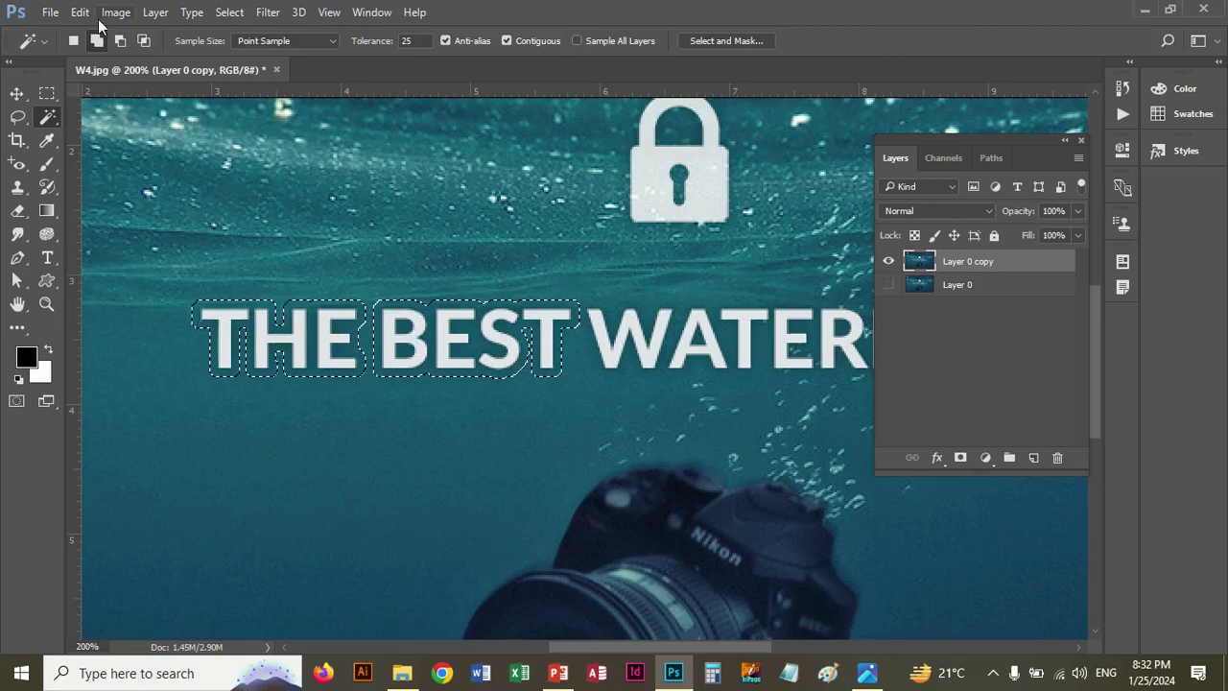
left_click(115, 11)
mouse_move(79, 11)
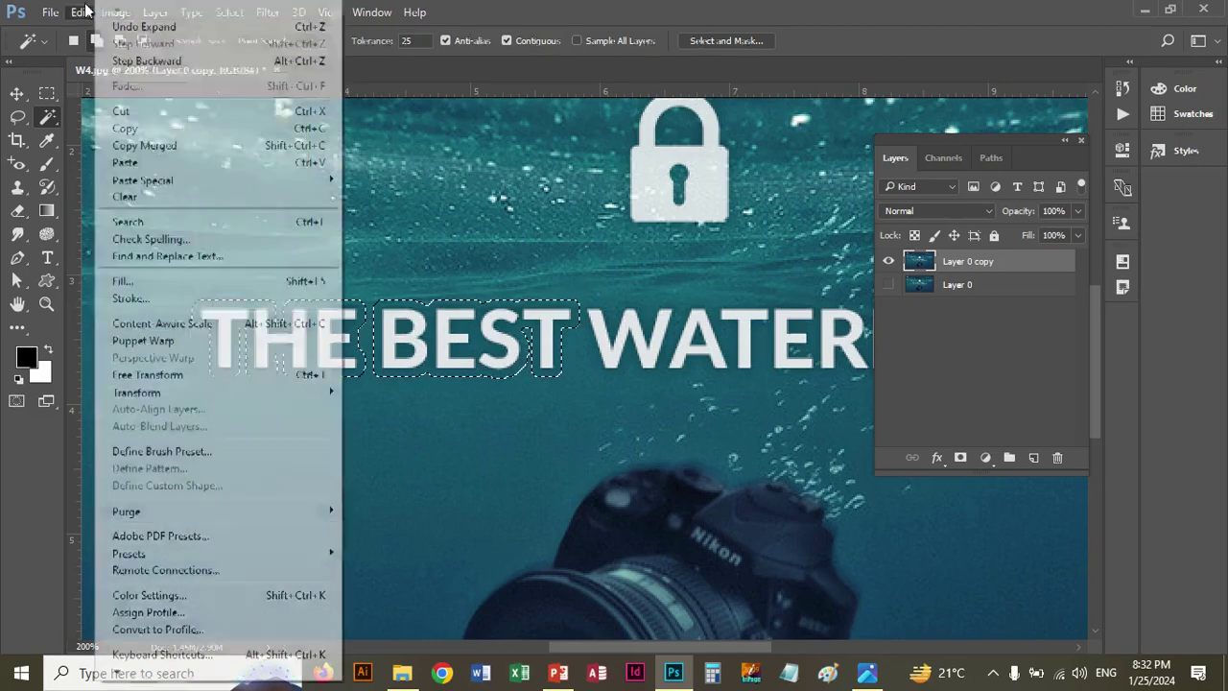
Content-Aware fill the THE BEST selection and deselect, leaving only the padlock and WATERMARKS
left_click(141, 288)
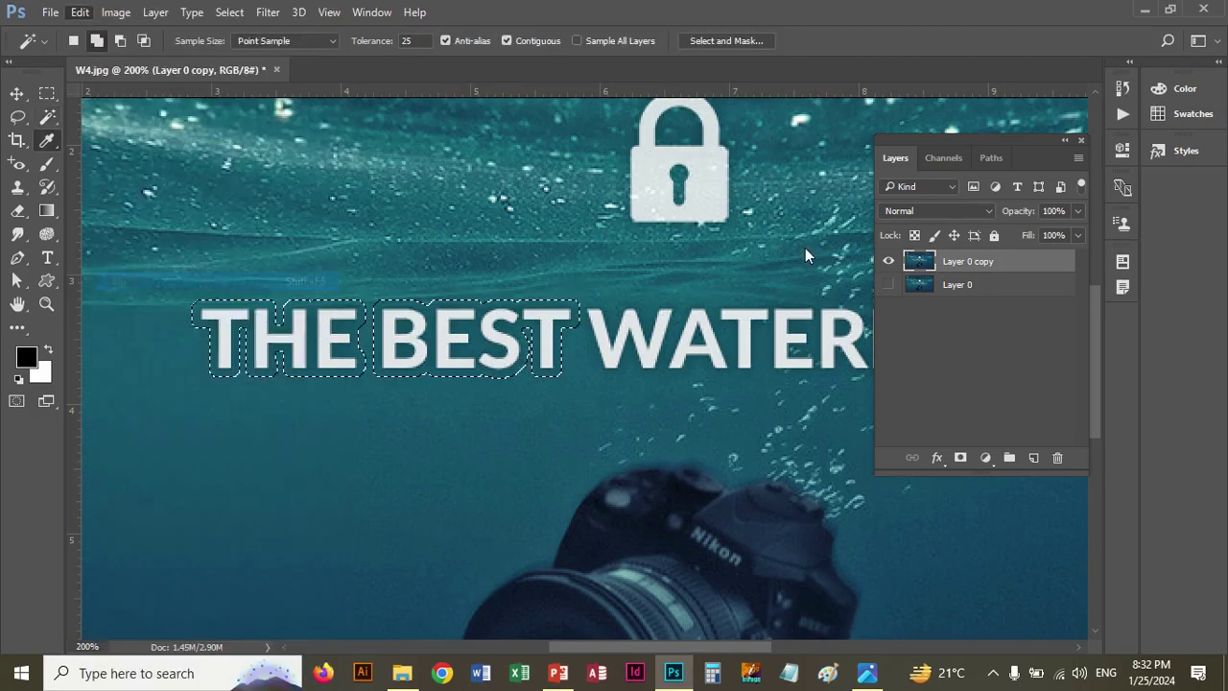
left_click(997, 169)
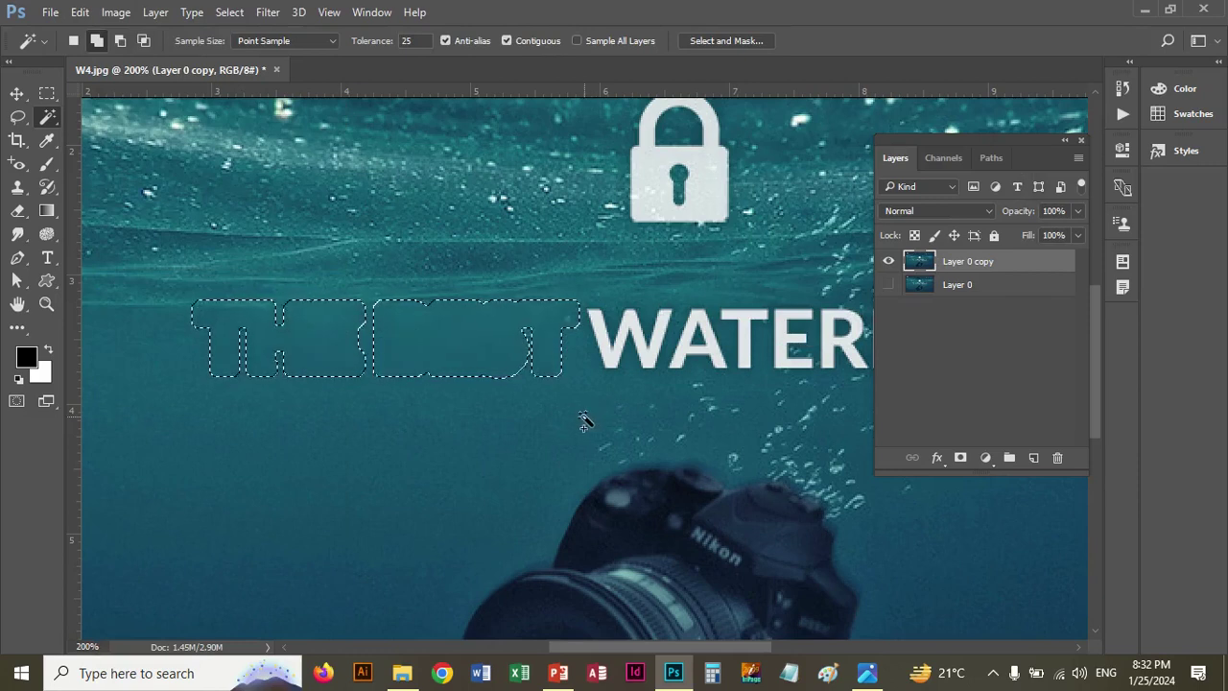
key("ctrl+d")
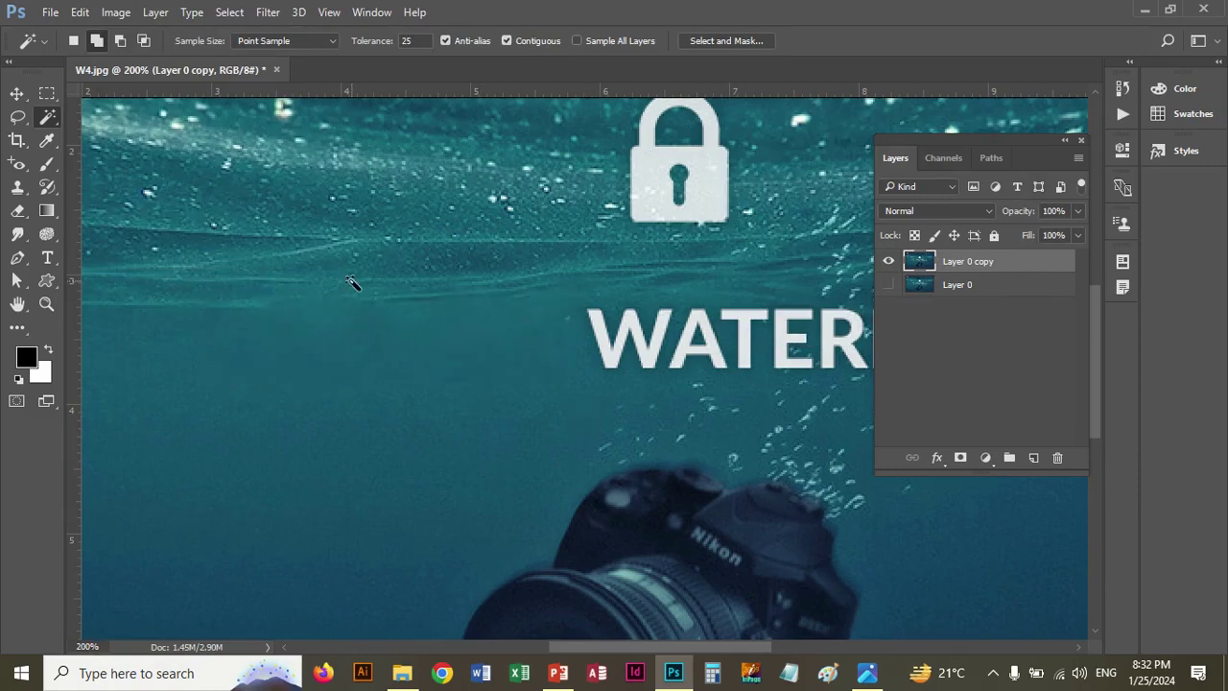
Zoom in twice with the Zoom tool on the white padlock icon to reach 200%
scroll(351, 281, "down", 3)
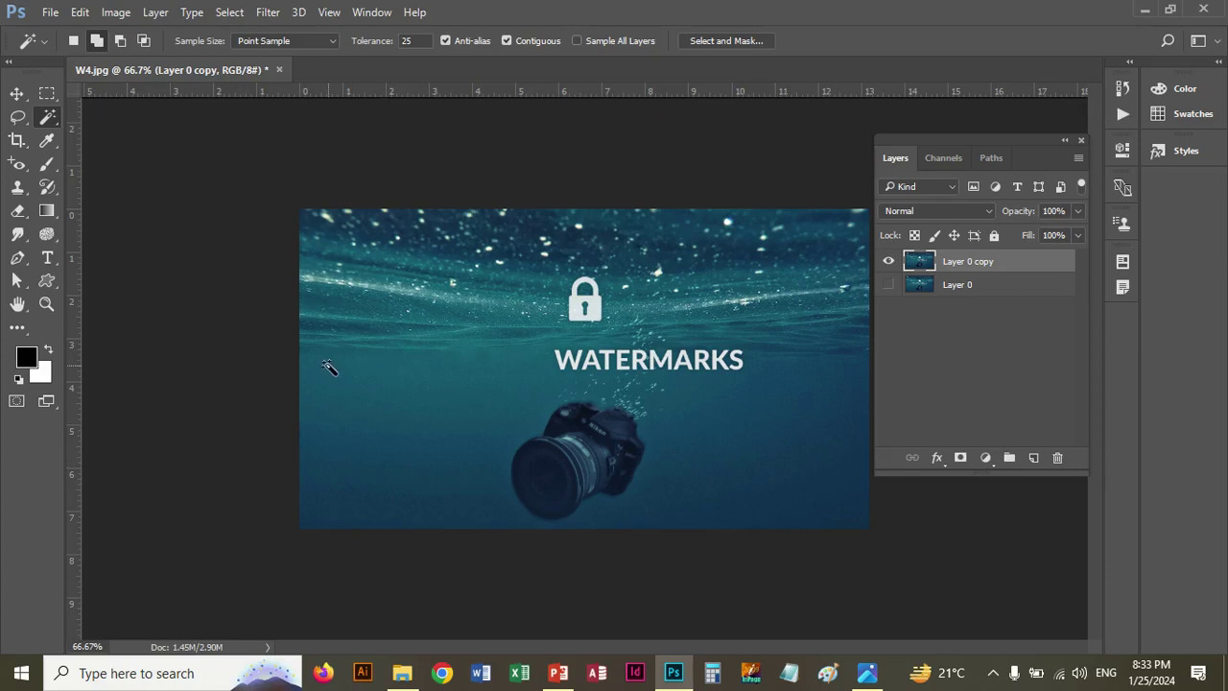
left_click(46, 303)
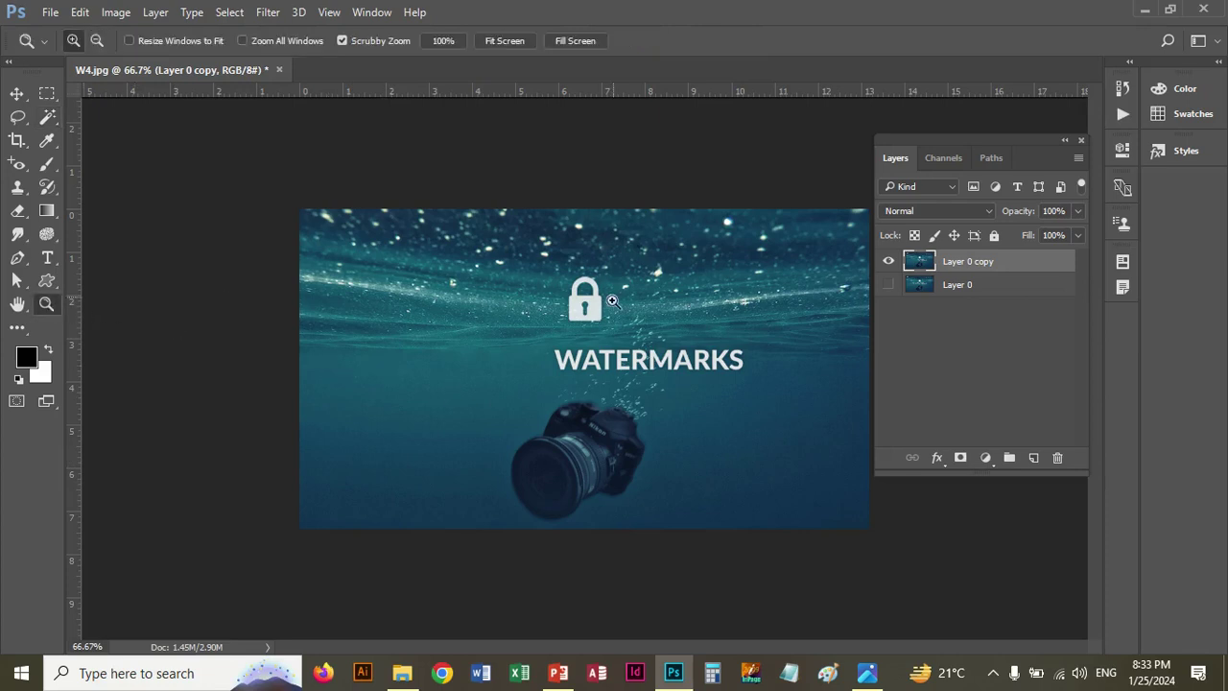
left_click(613, 302)
left_click(634, 296)
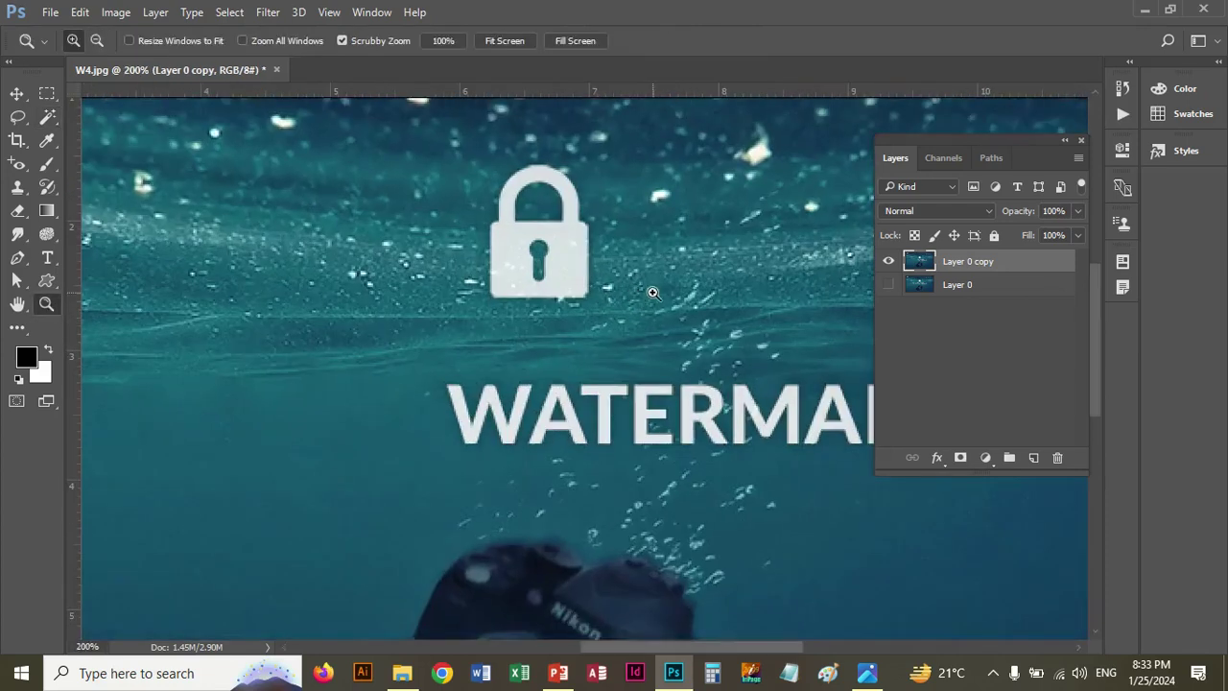
scroll(653, 293, "up", 2)
Magic Wand select the white padlock icon, then expand the selection by 3 pixels
left_click(46, 116)
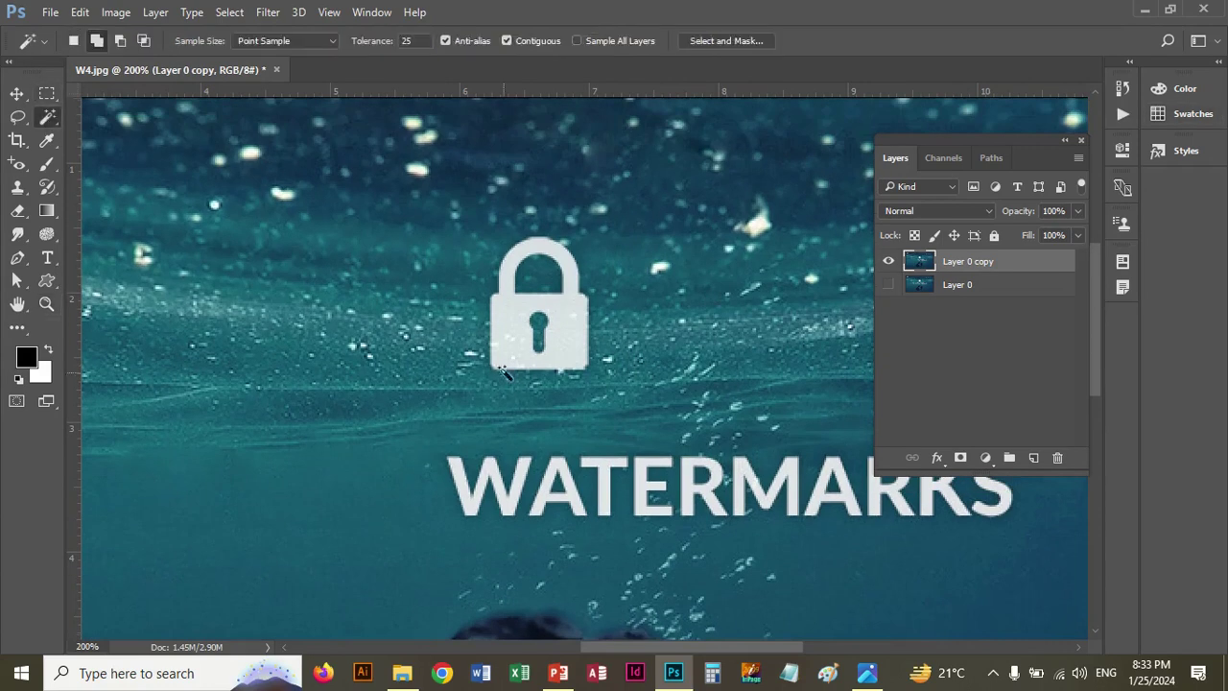
left_click(503, 344)
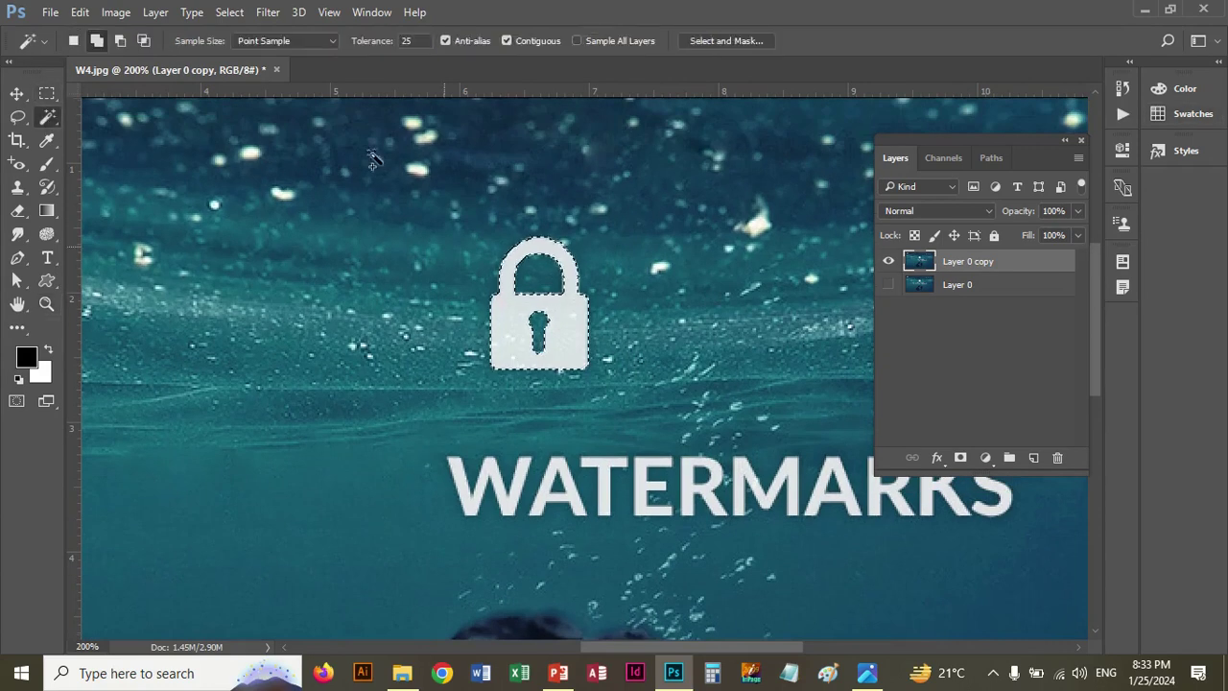
left_click(231, 12)
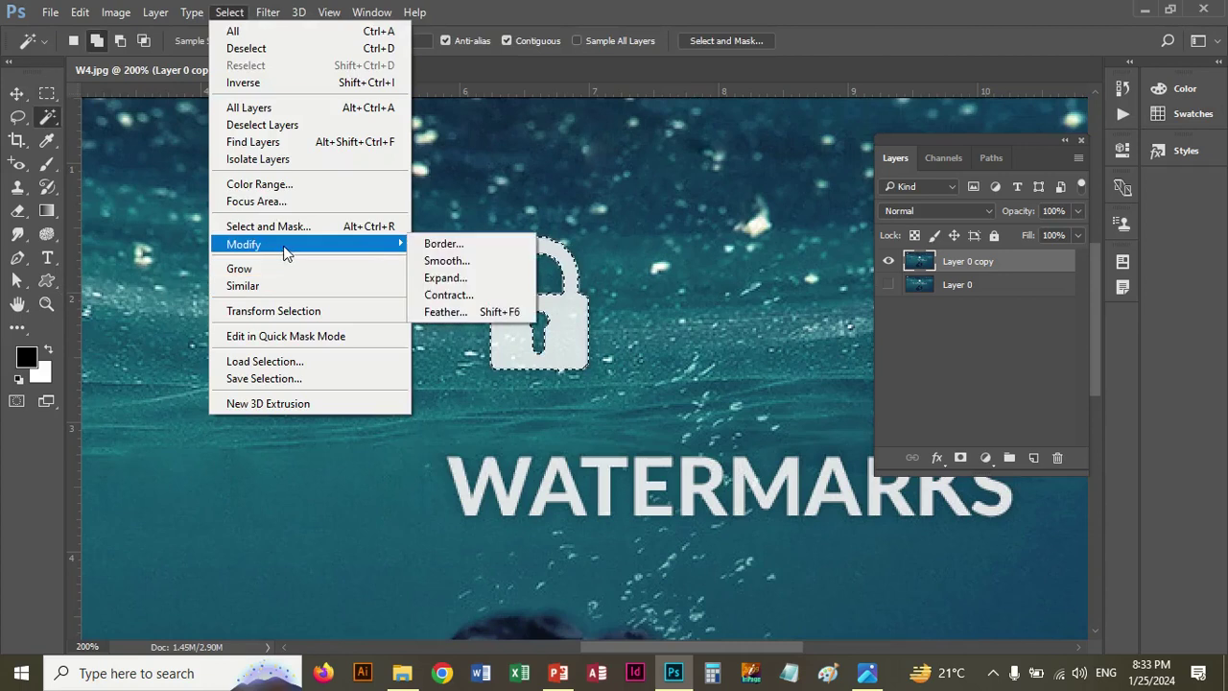
mouse_move(288, 244)
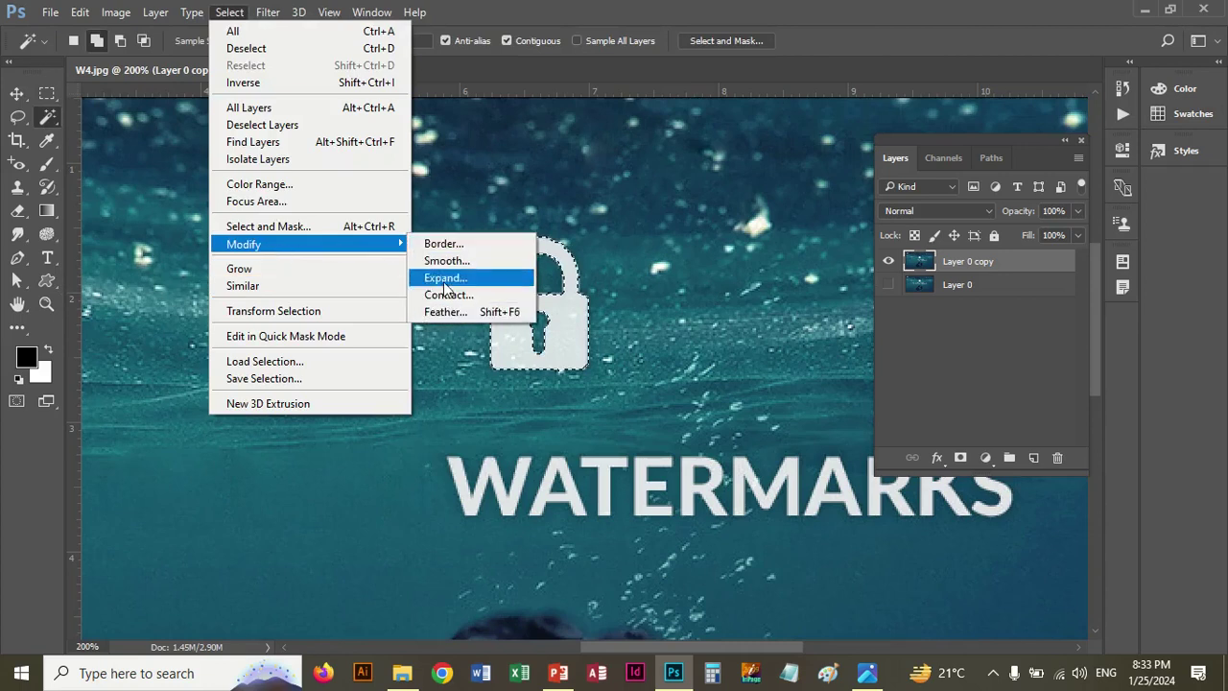
left_click(446, 278)
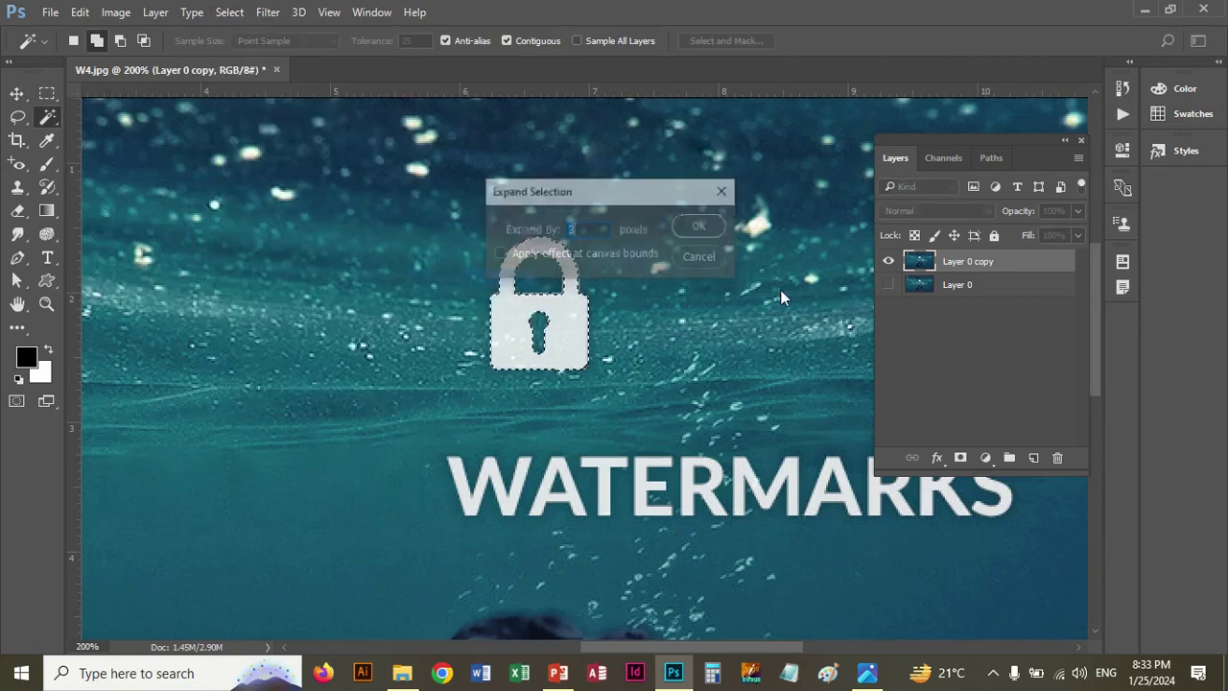
left_click(699, 225)
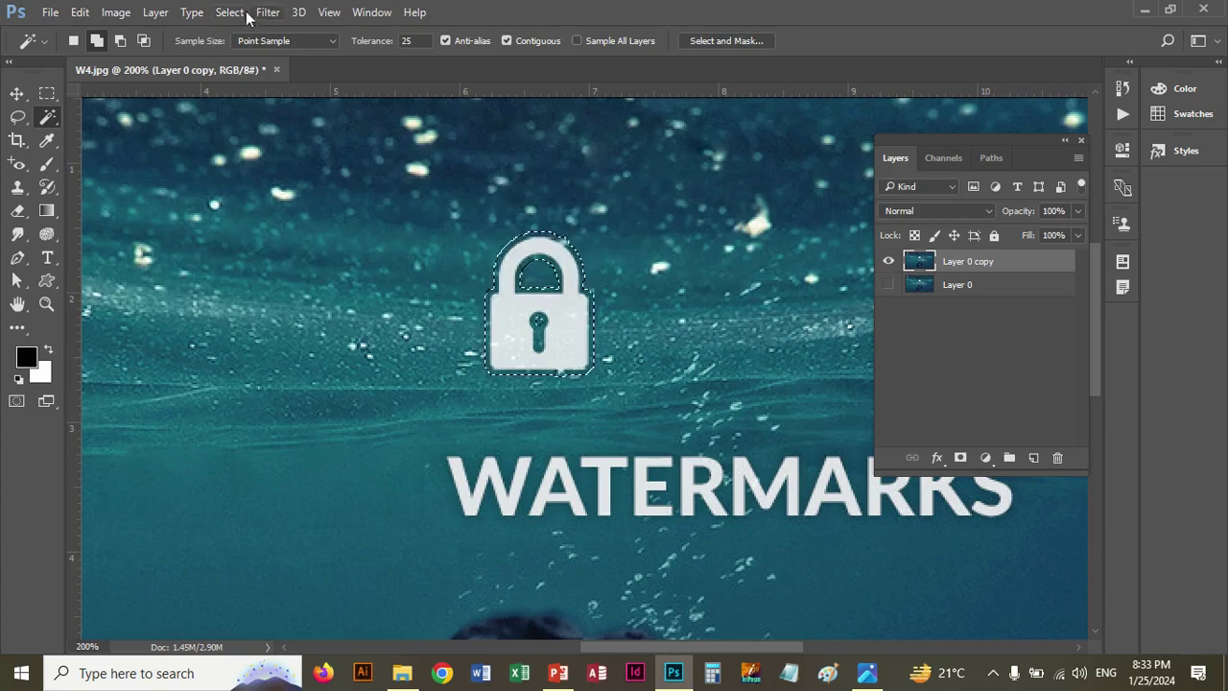
Fill the padlock selection with Content-Aware contents, then deselect
left_click(83, 15)
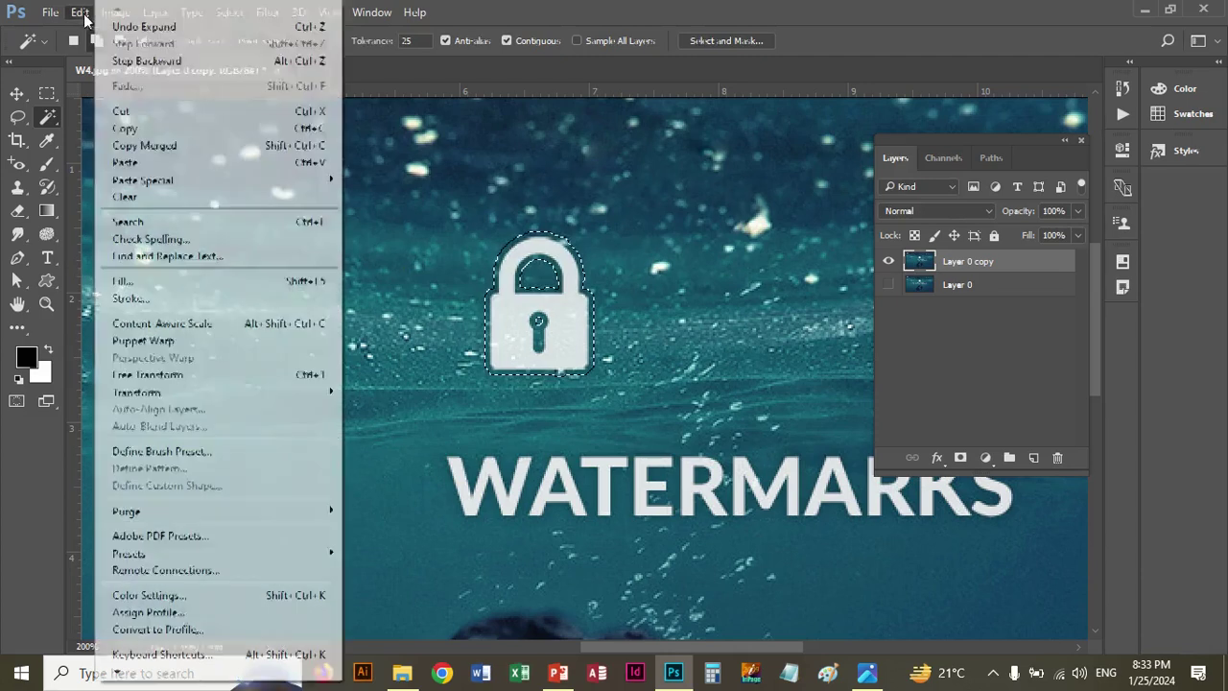
left_click(123, 281)
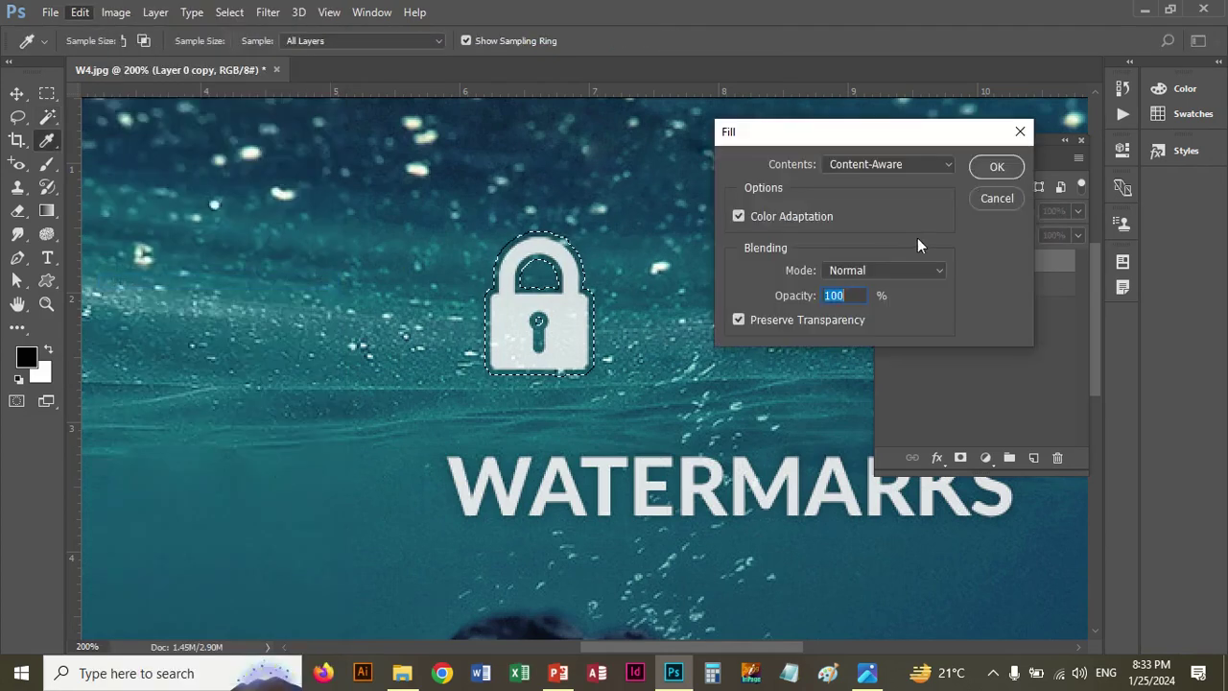
left_click(997, 167)
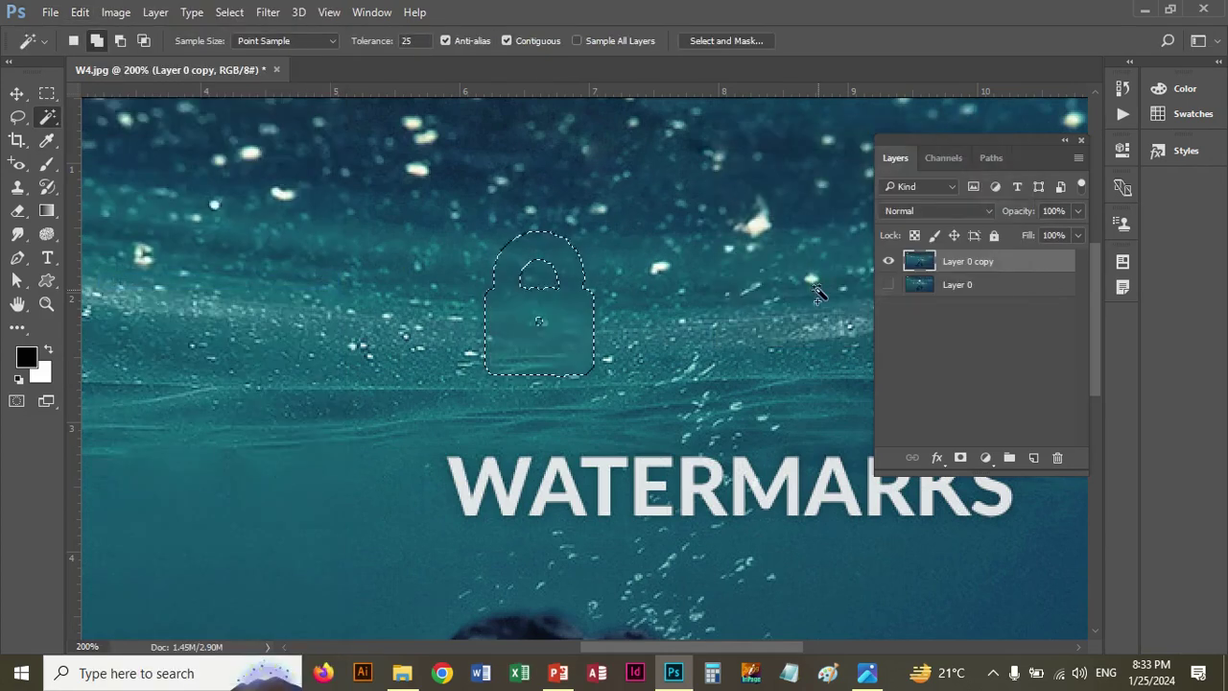
key("ctrl+d")
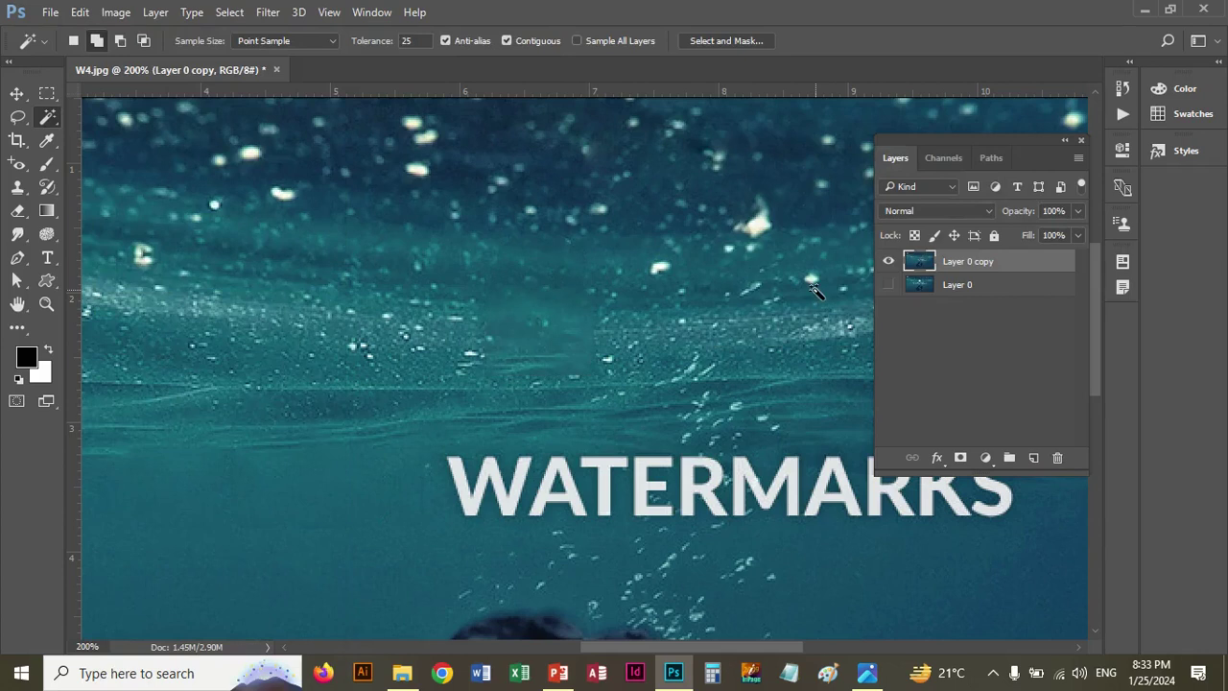
Use the Patch Tool to cover the smudged former padlock spot with nearby clean water, then deselect
left_click(21, 170)
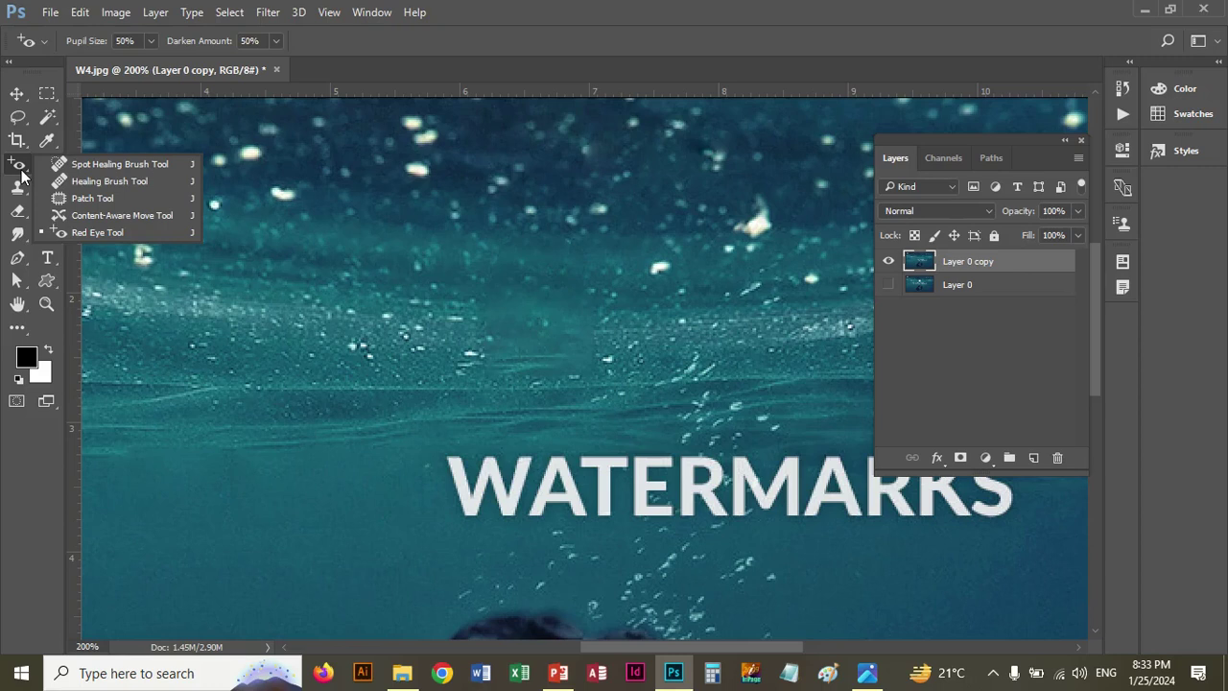
left_click(79, 198)
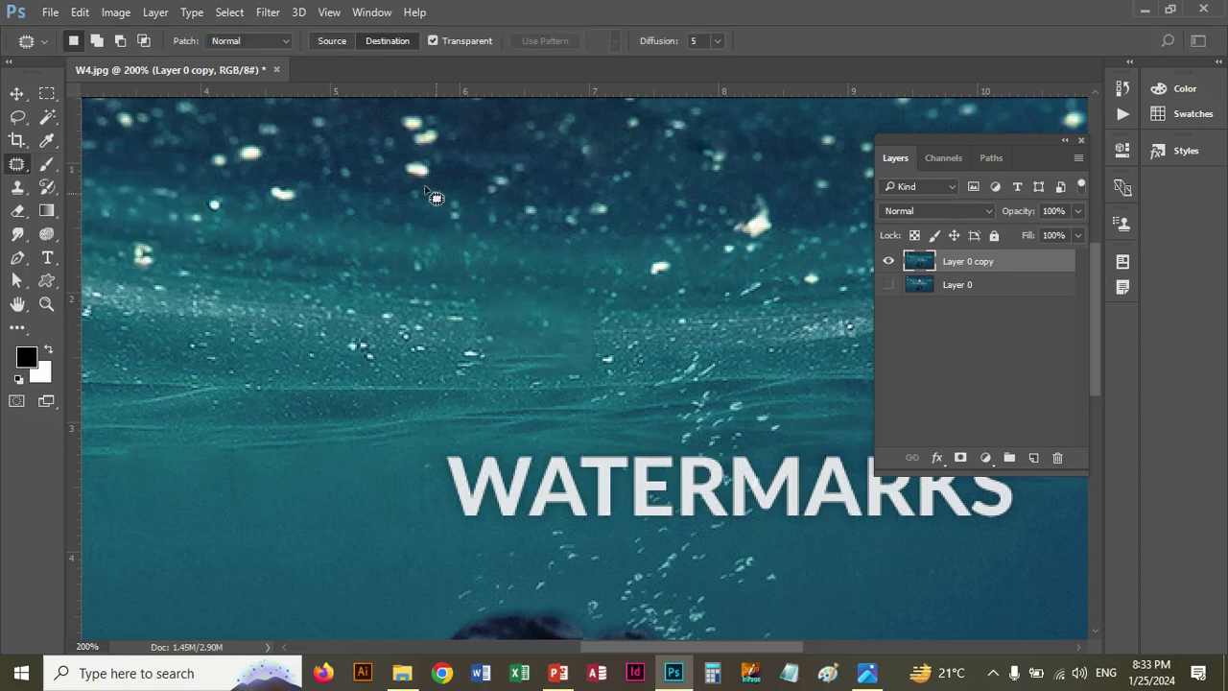
mouse_move(329, 198)
left_mouse_down()
mouse_move(464, 213)
mouse_move(334, 202)
left_mouse_up()
left_click_drag(389, 254, 547, 343)
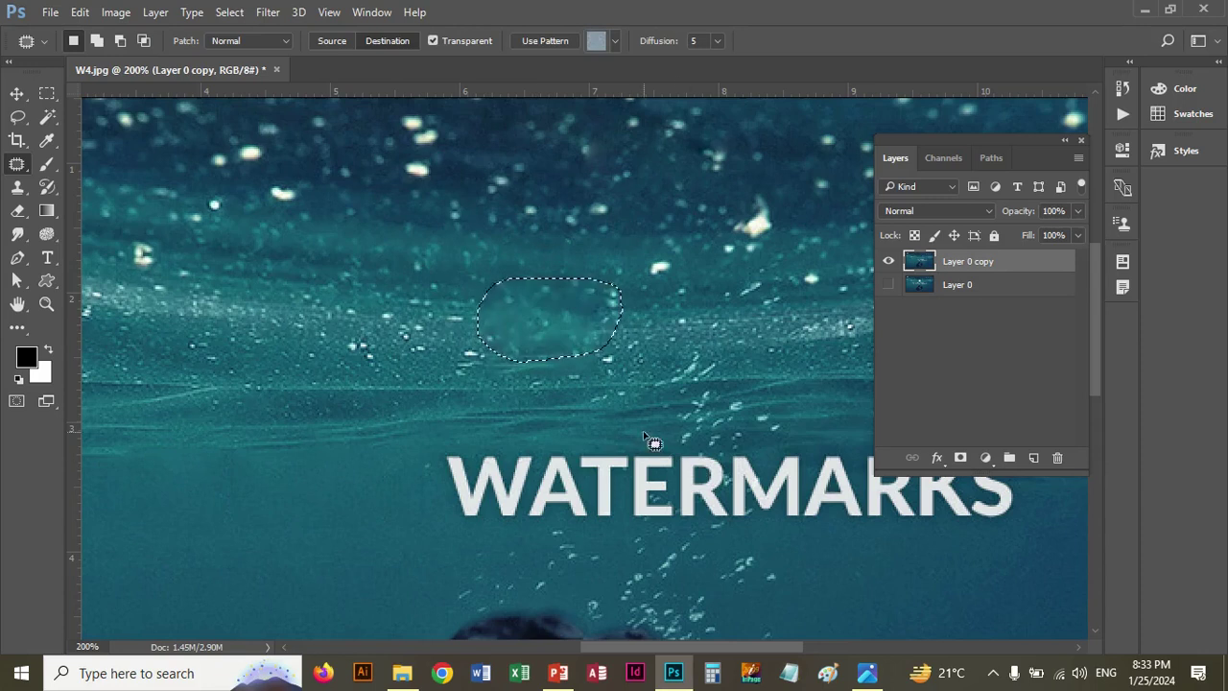
key("ctrl+d")
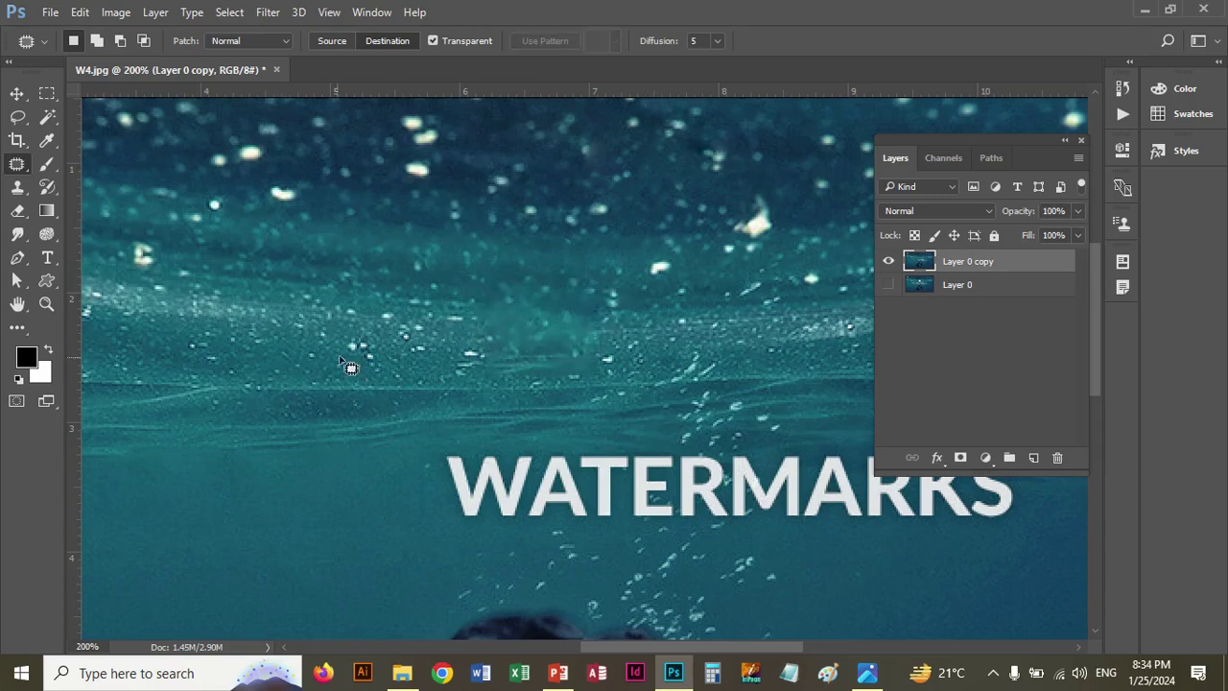
Patch the remaining blotches above WATERMARKS with clean water from below, deselecting after each
mouse_move(341, 358)
left_mouse_down()
mouse_move(286, 393)
mouse_move(353, 355)
mouse_move(574, 371)
left_mouse_up()
key("ctrl+d")
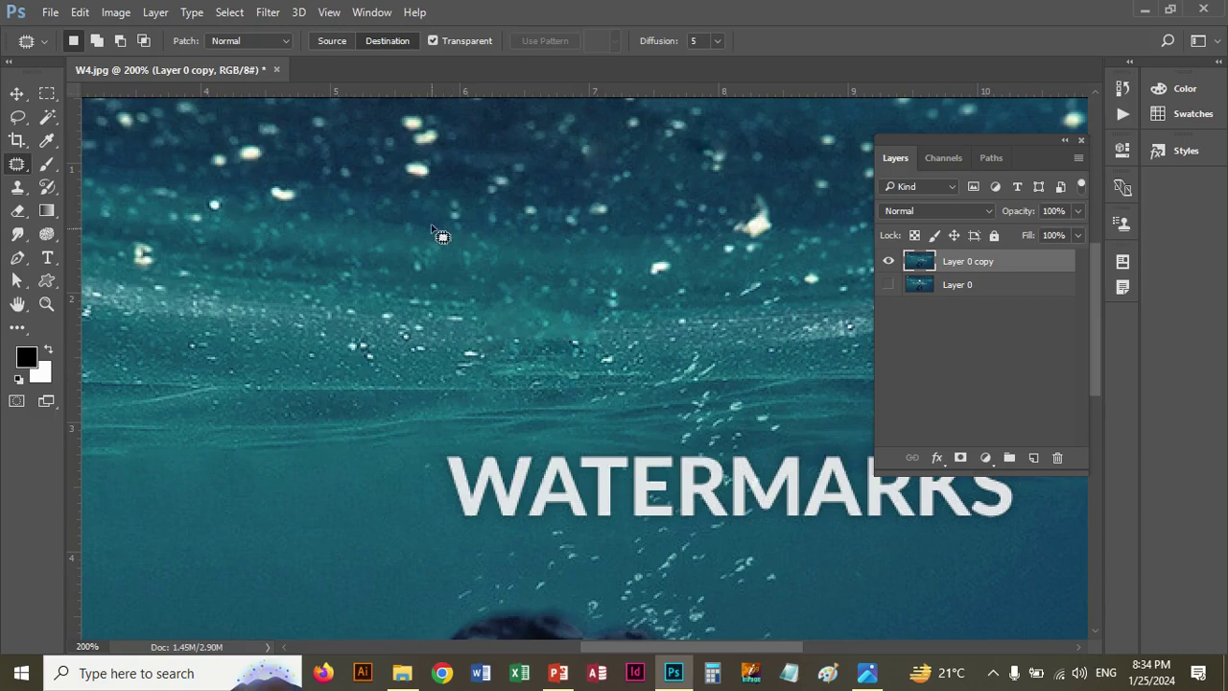
mouse_move(434, 203)
left_mouse_down()
mouse_move(582, 221)
mouse_move(434, 205)
left_mouse_up()
left_click_drag(516, 239, 542, 327)
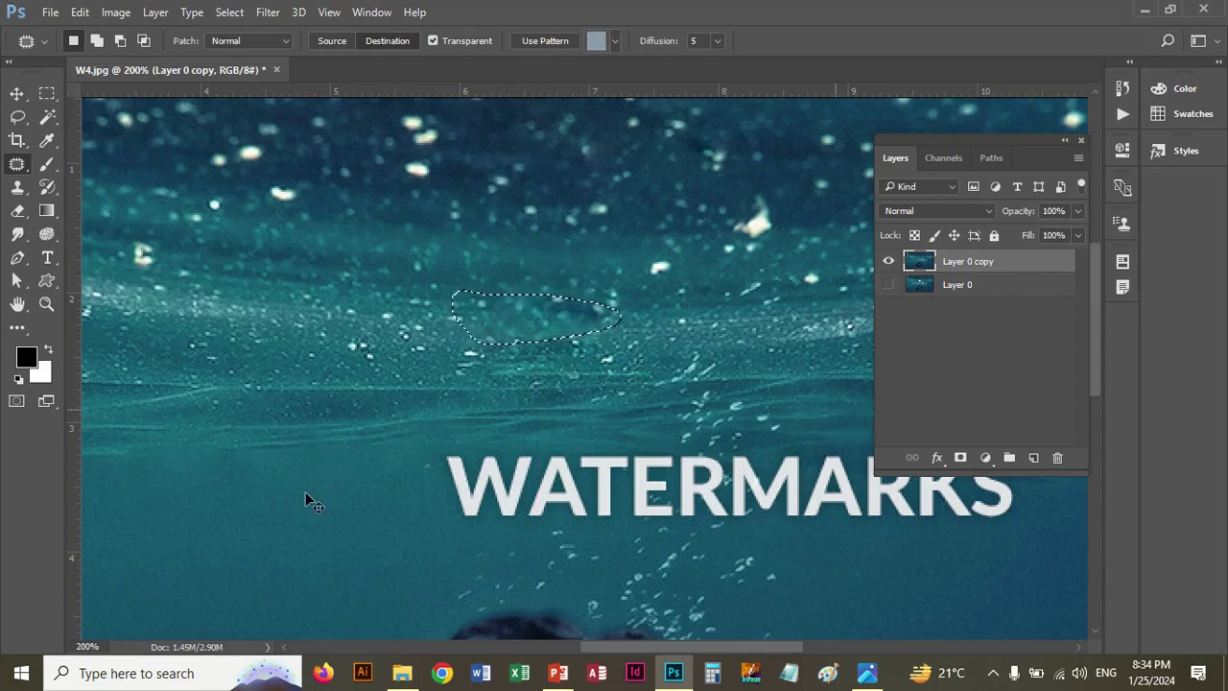
key("ctrl+d")
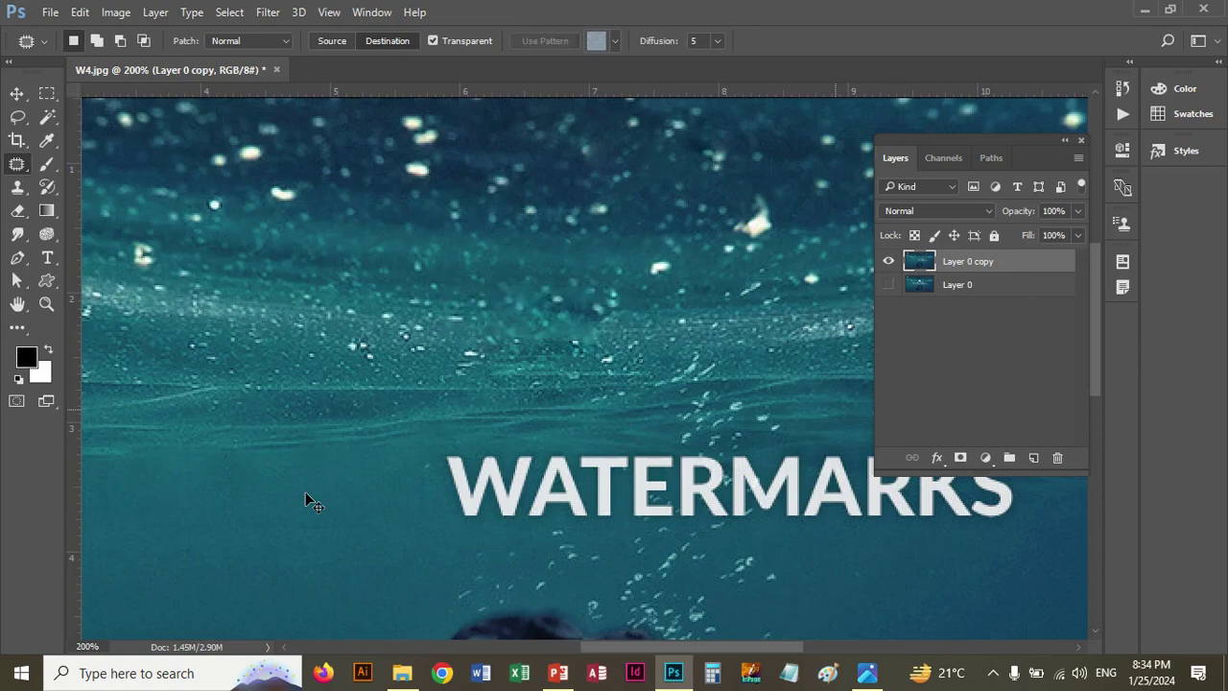
Zoom out to 50% and toggle Layer 0 copy off and on to compare with the original
key("ctrl+minus")
key("ctrl+minus")
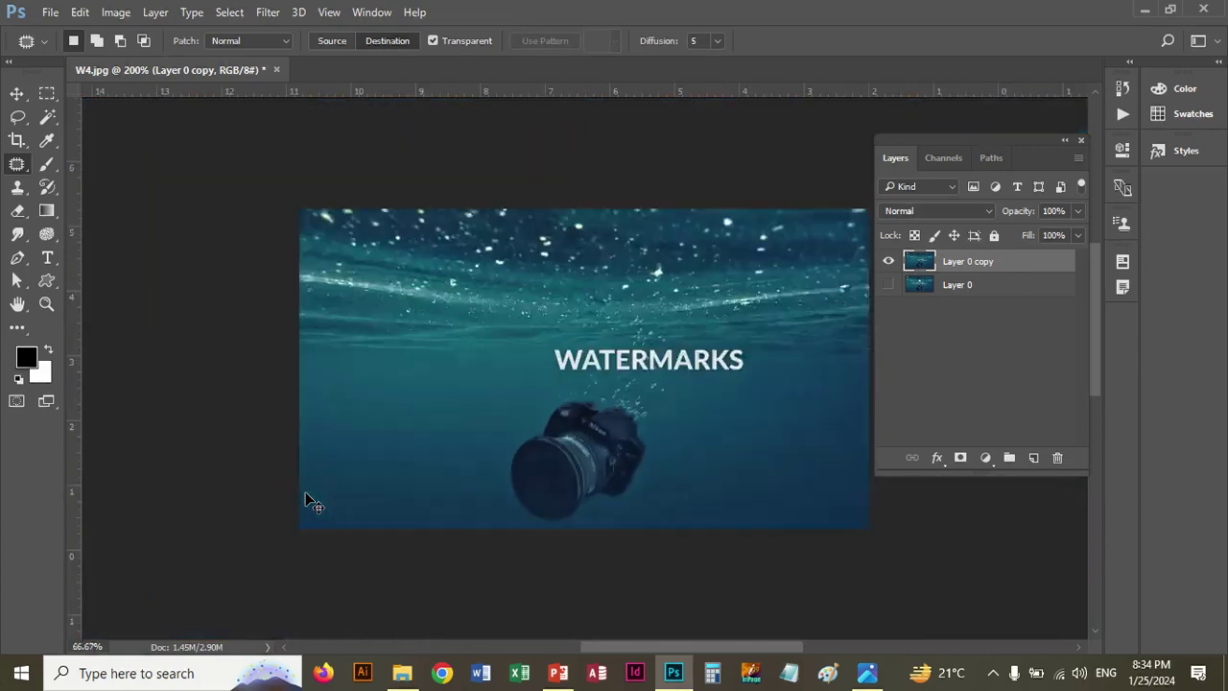
key("ctrl+minus")
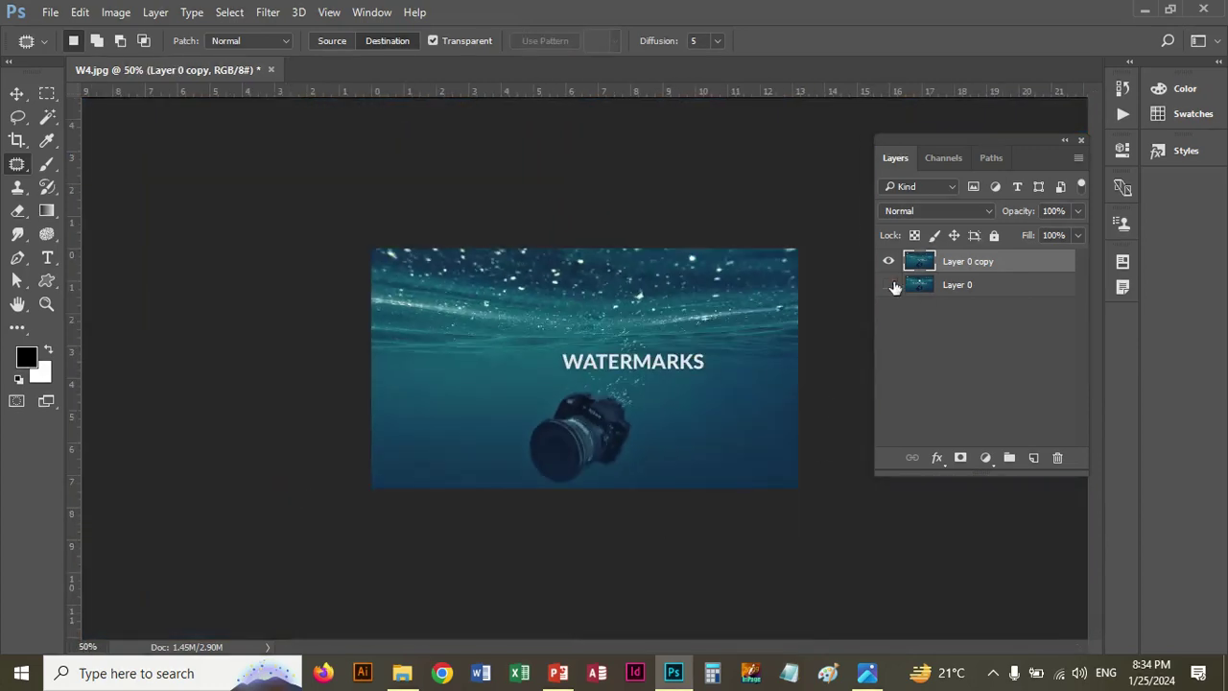
left_click(890, 263)
left_click(889, 263)
Patch the blotchy water just left of WATERMARKS with nearby clean water, then deselect
left_click_drag(408, 343, 404, 350)
left_click_drag(444, 359, 504, 363)
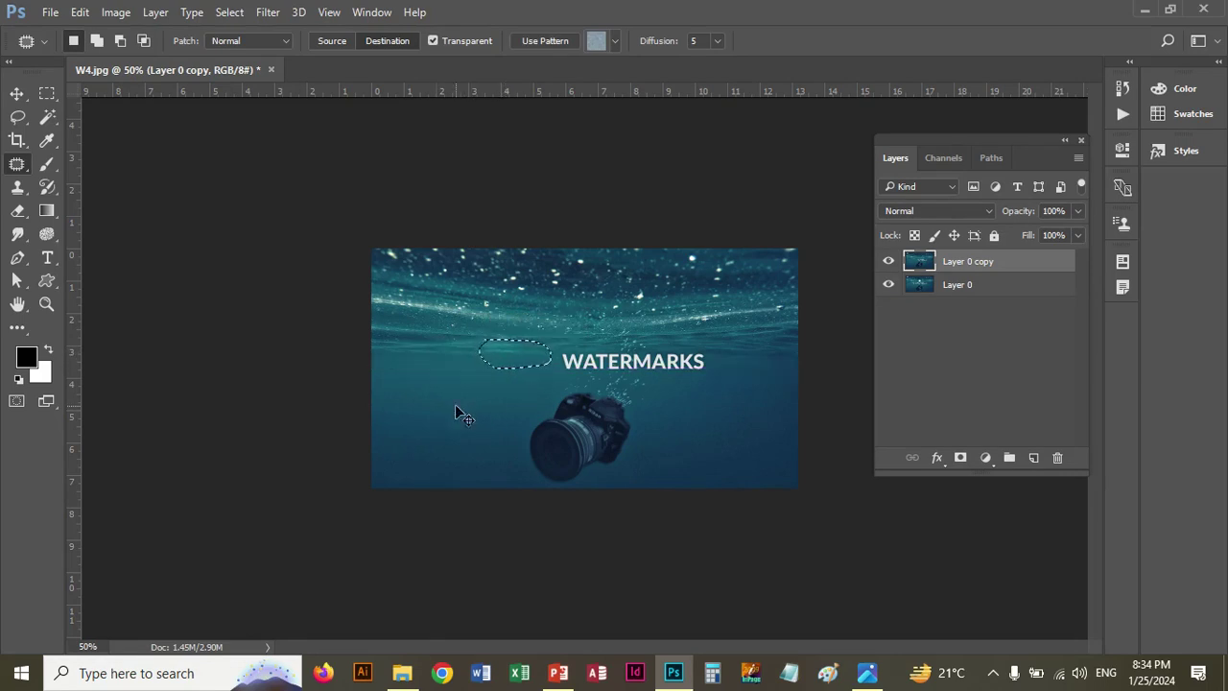
key("ctrl+d")
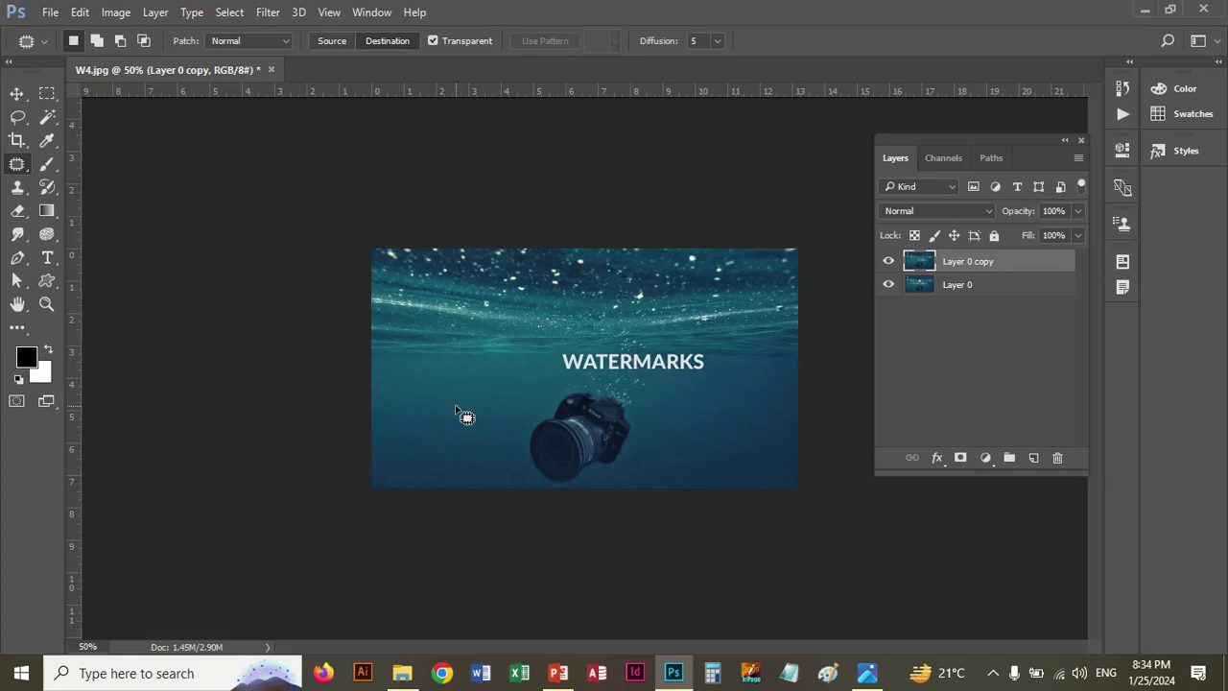